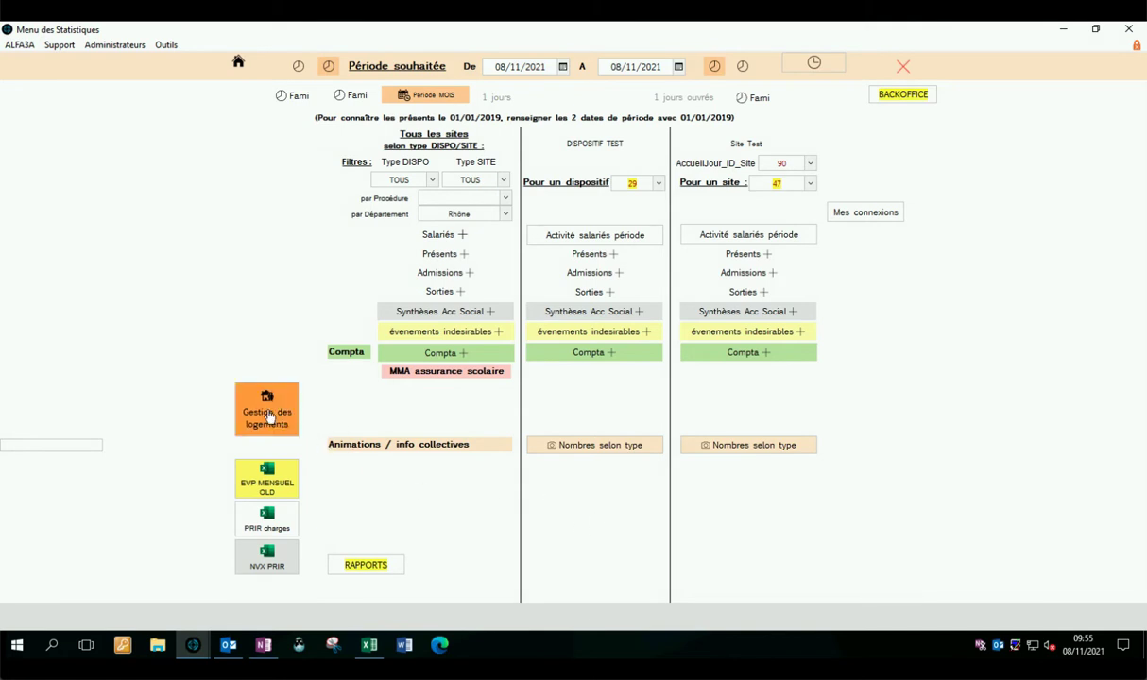
Open the Gestion des logements module and hide its toolbar (Barre d'outils).
click(268, 416)
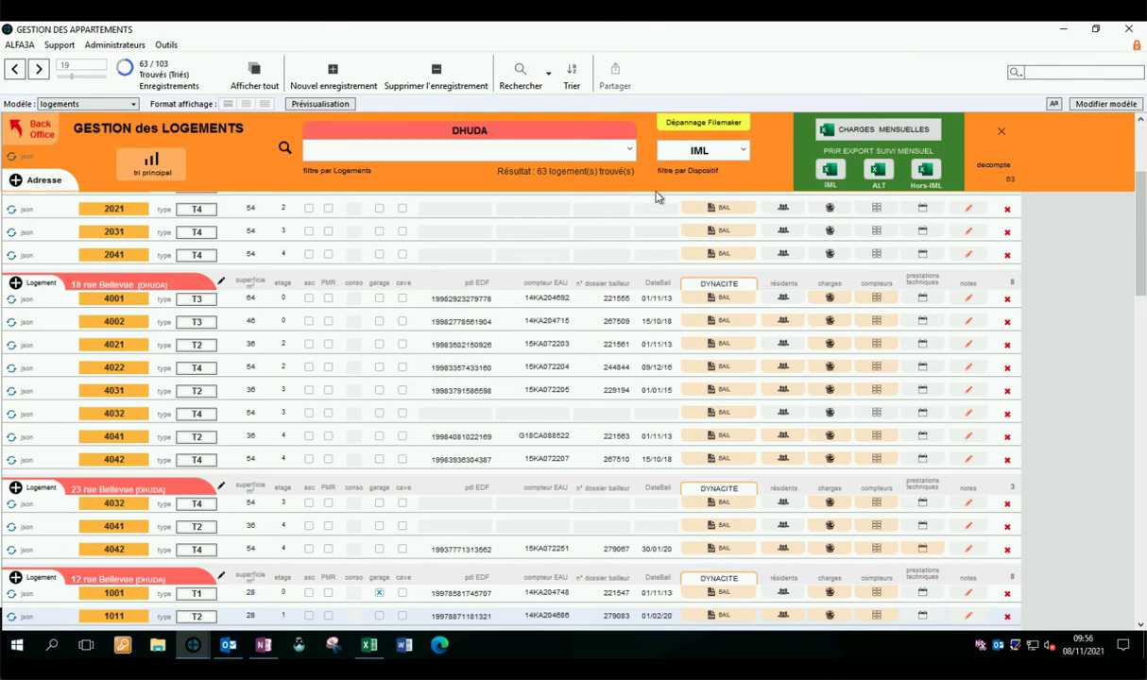
click(62, 46)
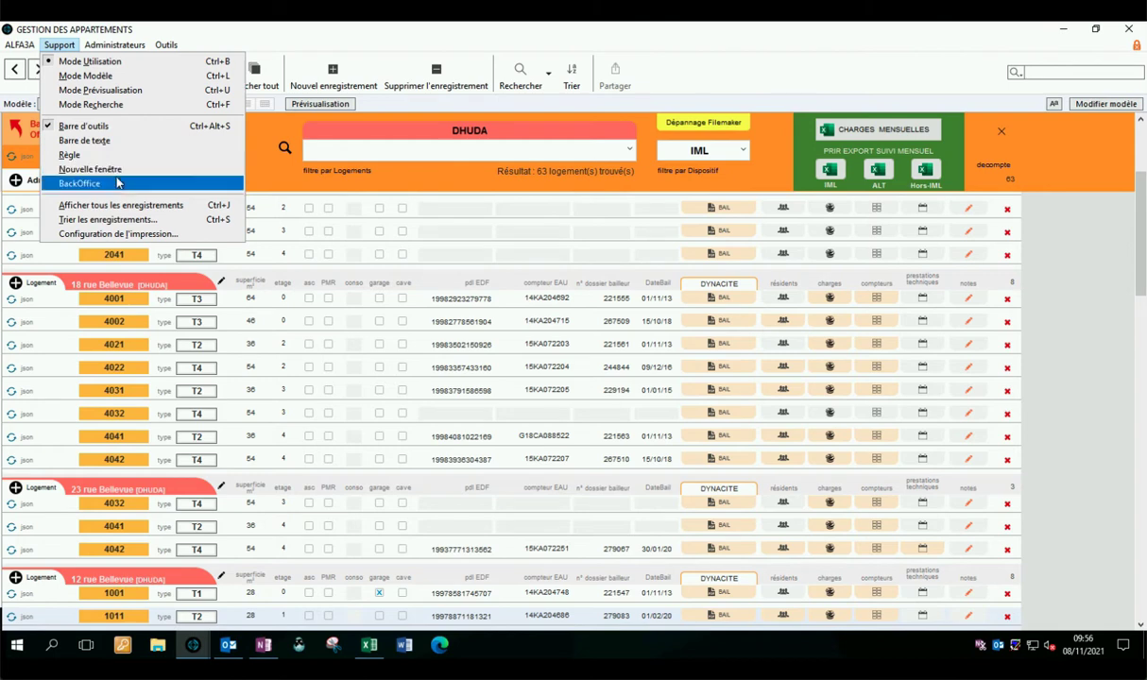
click(102, 126)
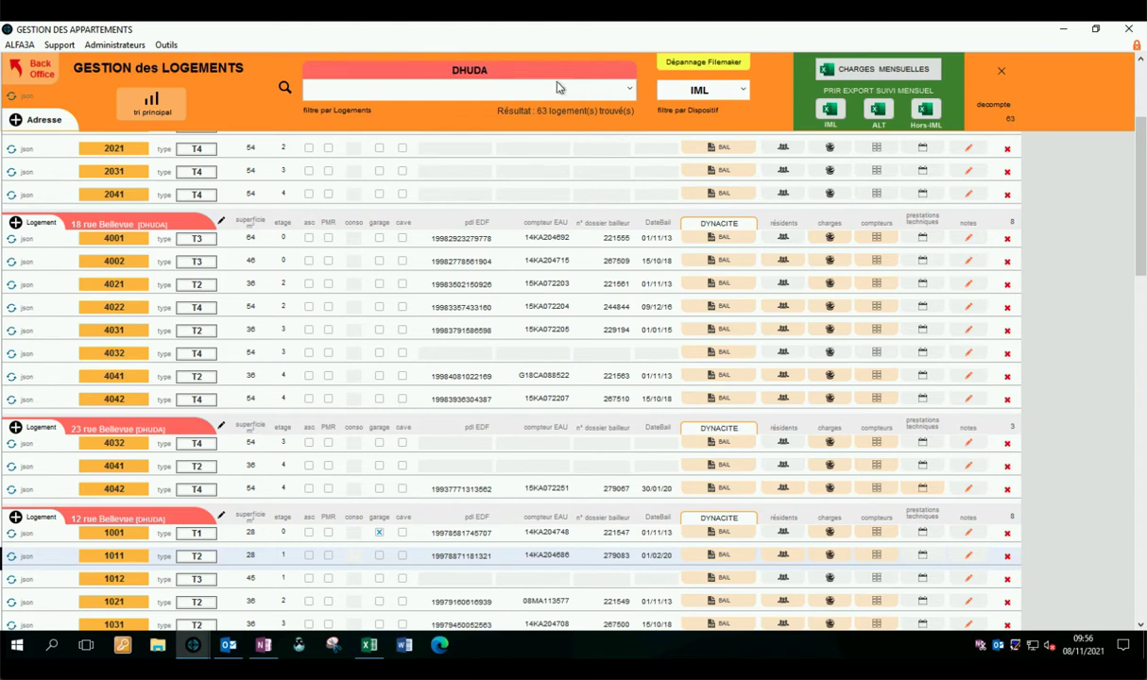
Filter the housing list by the IML dispositif using the Dépannage Filemaker options.
click(689, 62)
click(701, 169)
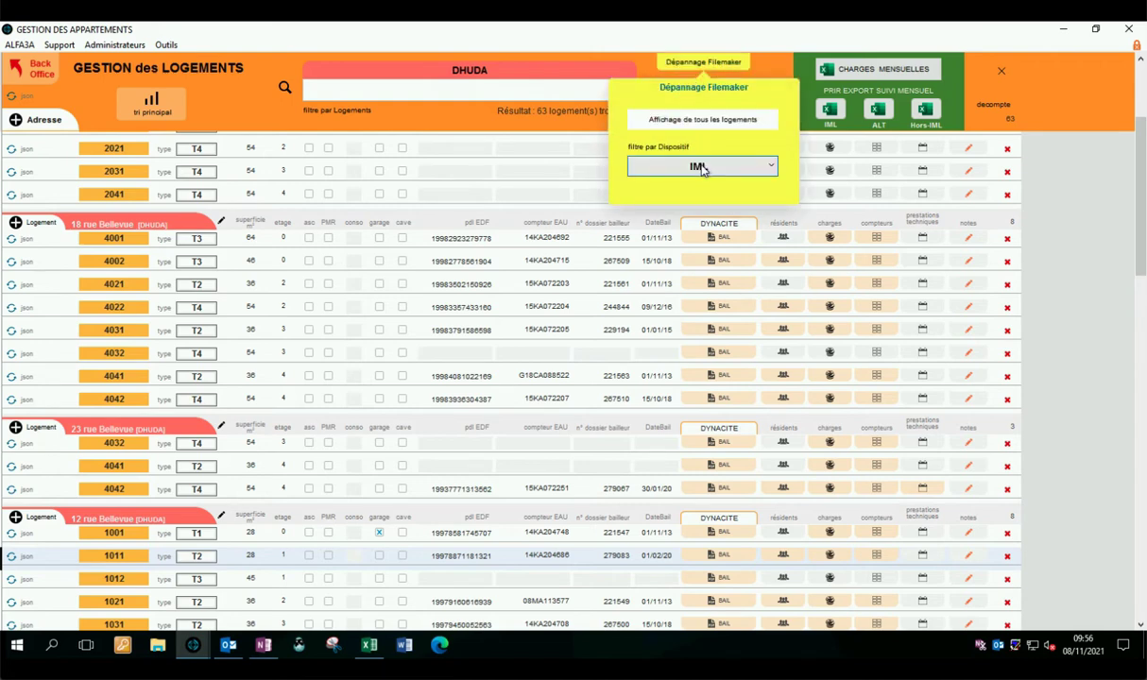
click(658, 205)
click(1062, 103)
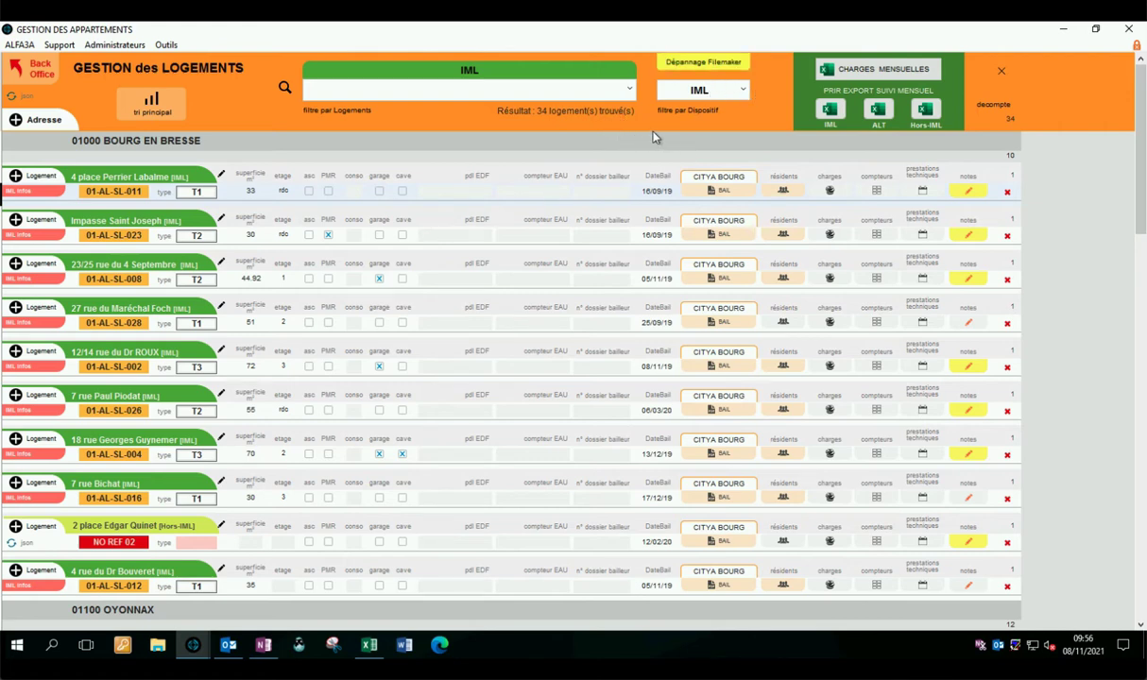
View the housing list filtered by the ALT and Hors-IML dispositifs, and return the filter to IML.
click(734, 94)
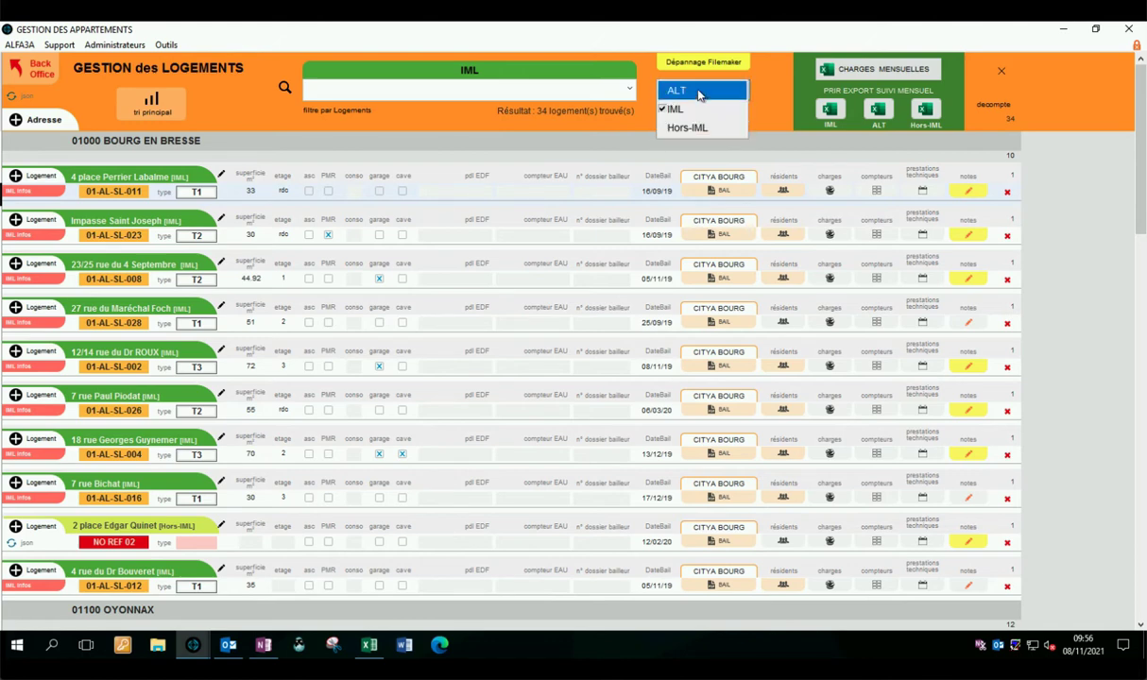
click(700, 95)
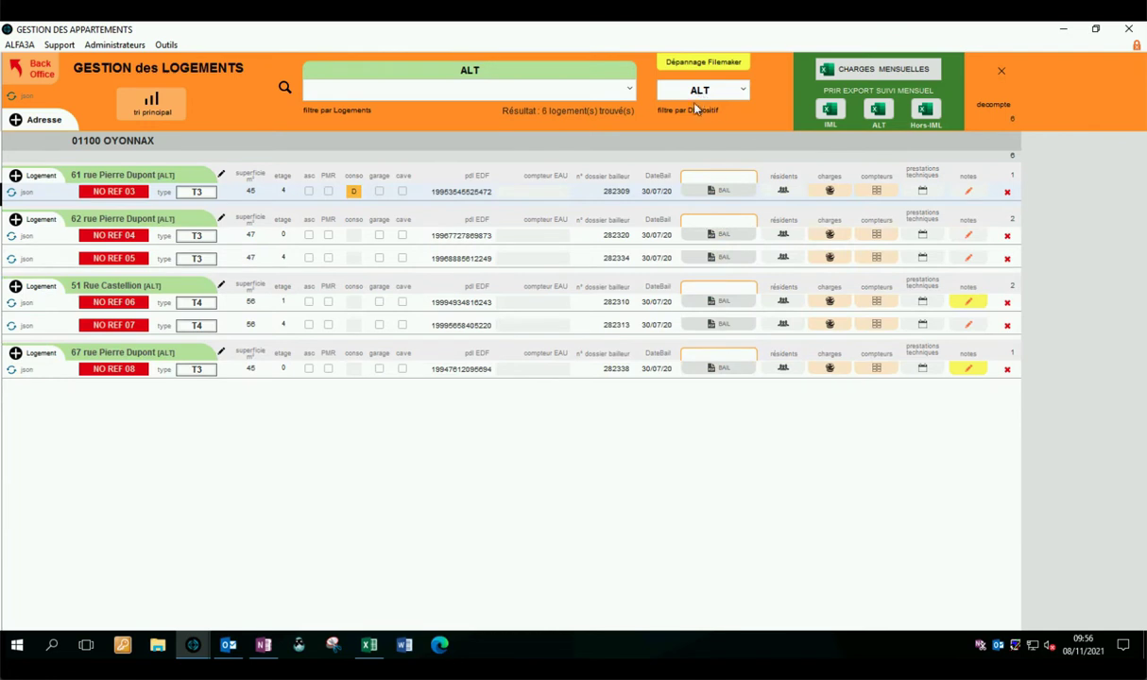
click(720, 95)
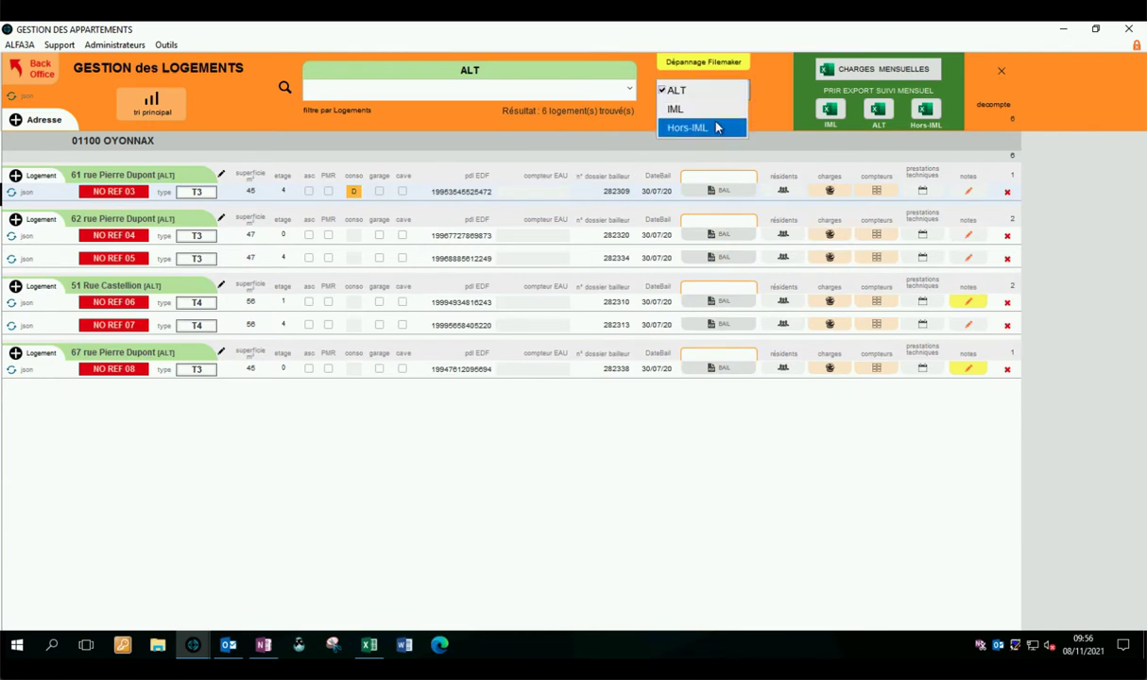
click(716, 128)
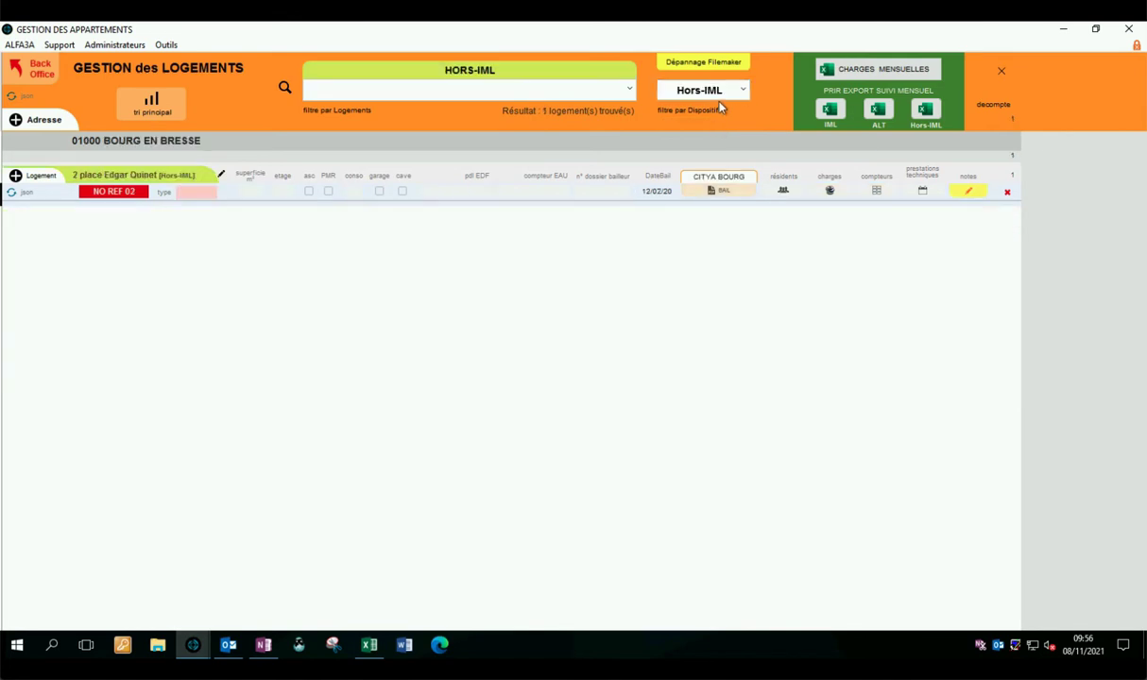
click(718, 93)
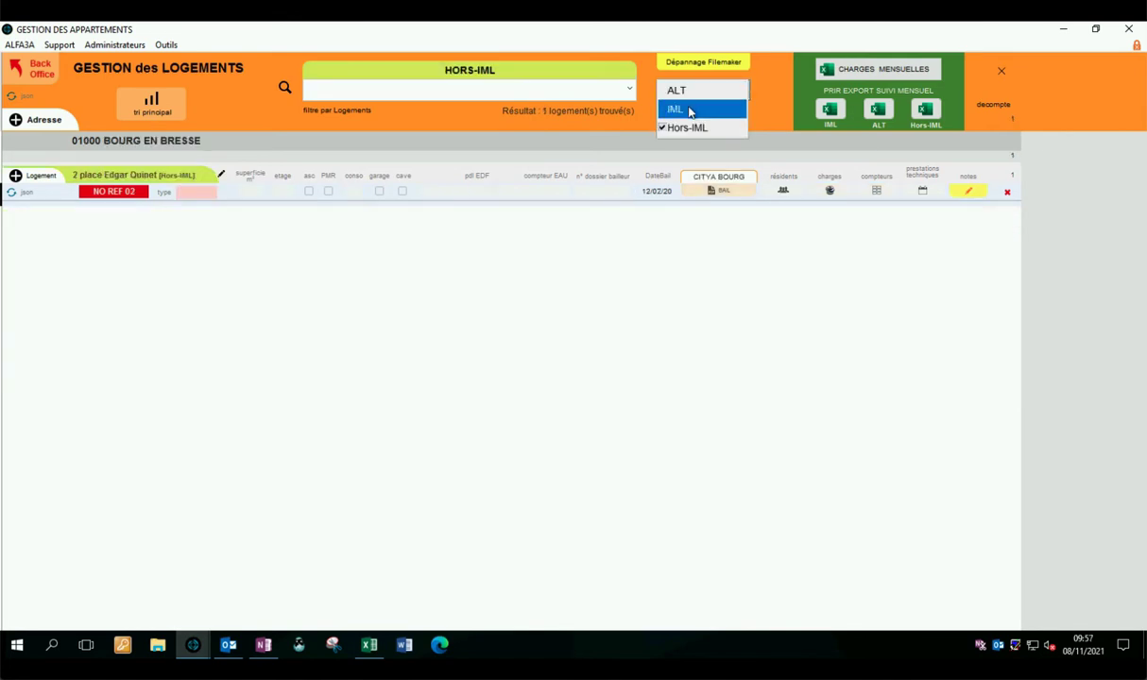
click(690, 112)
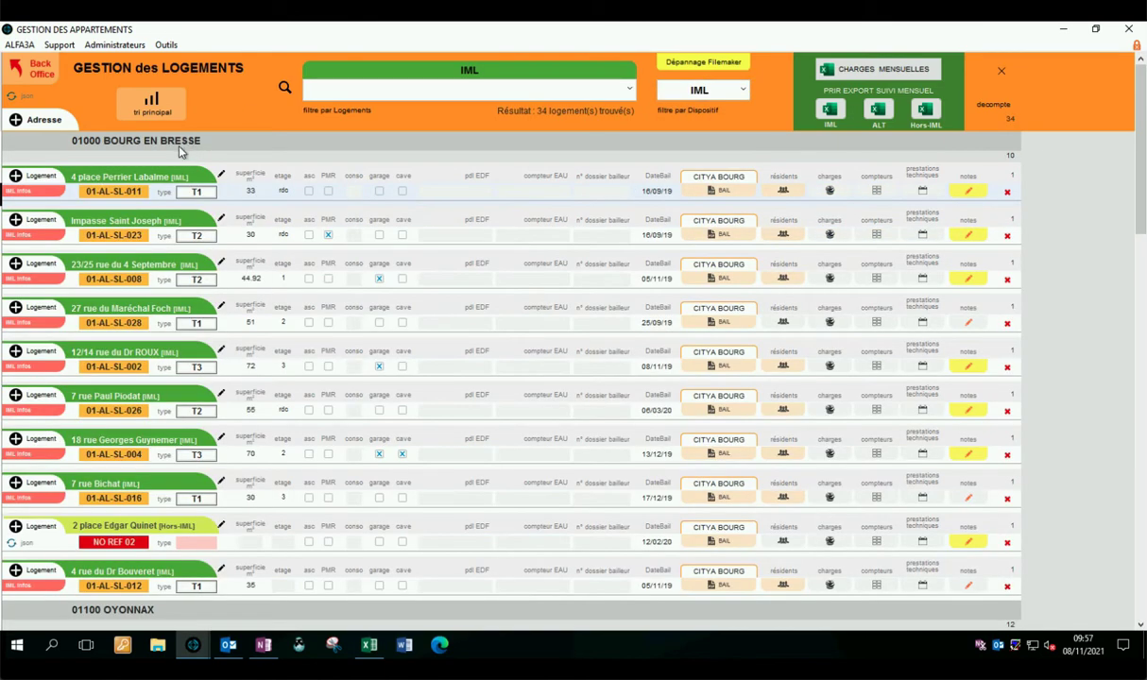
View the form for adding a new address and close it without entering anything.
click(40, 121)
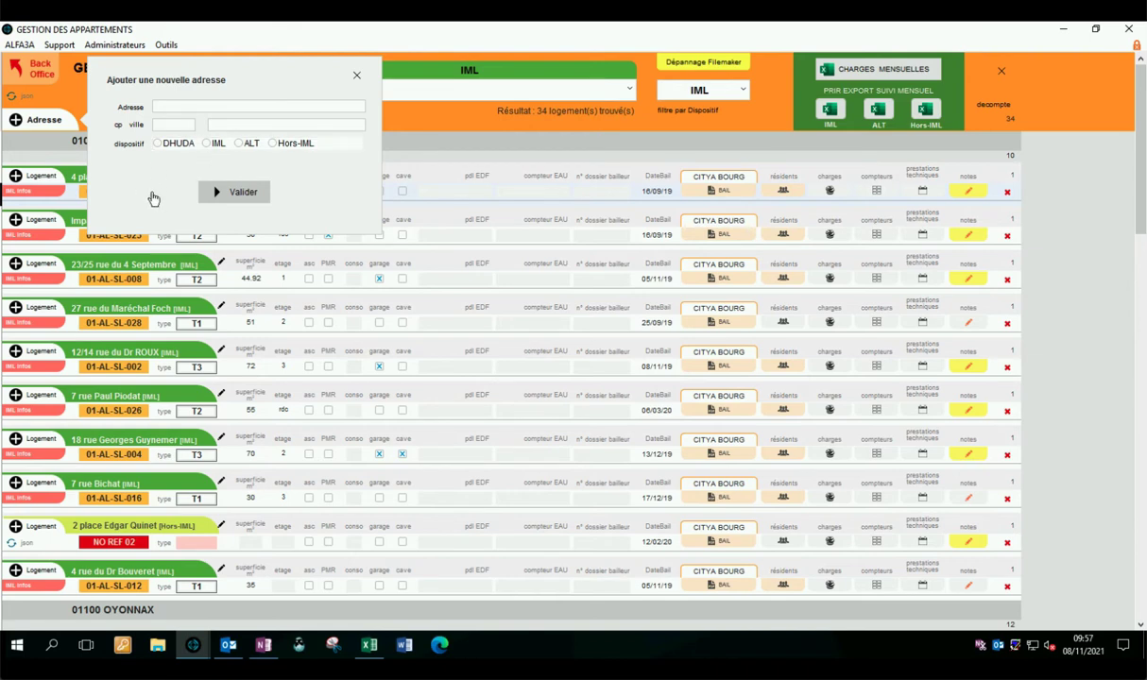
click(359, 76)
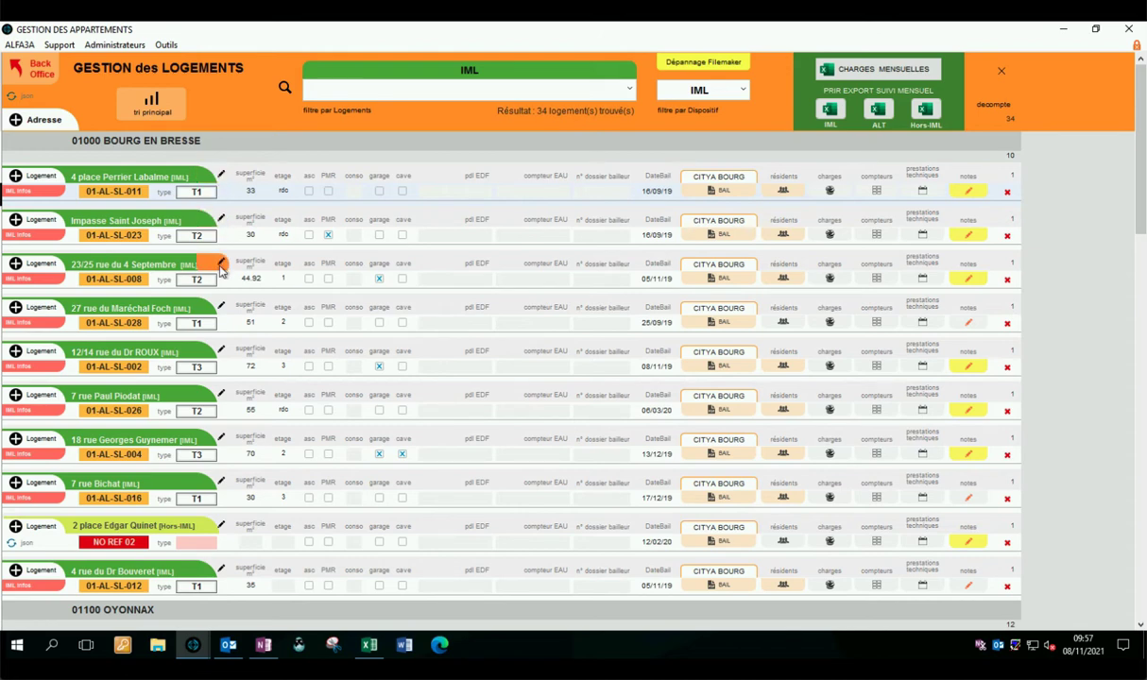
View the address editing form for housing 01-AL-SL-008, including its archiving end-date calendar, and close it without changes.
click(218, 265)
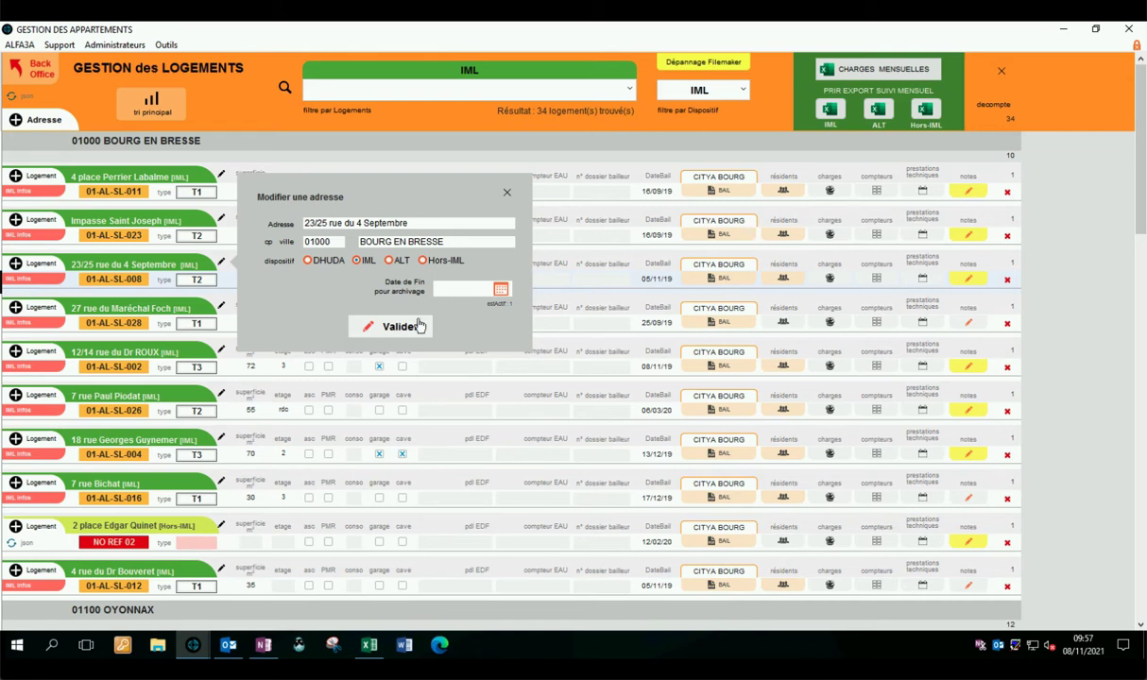
click(489, 293)
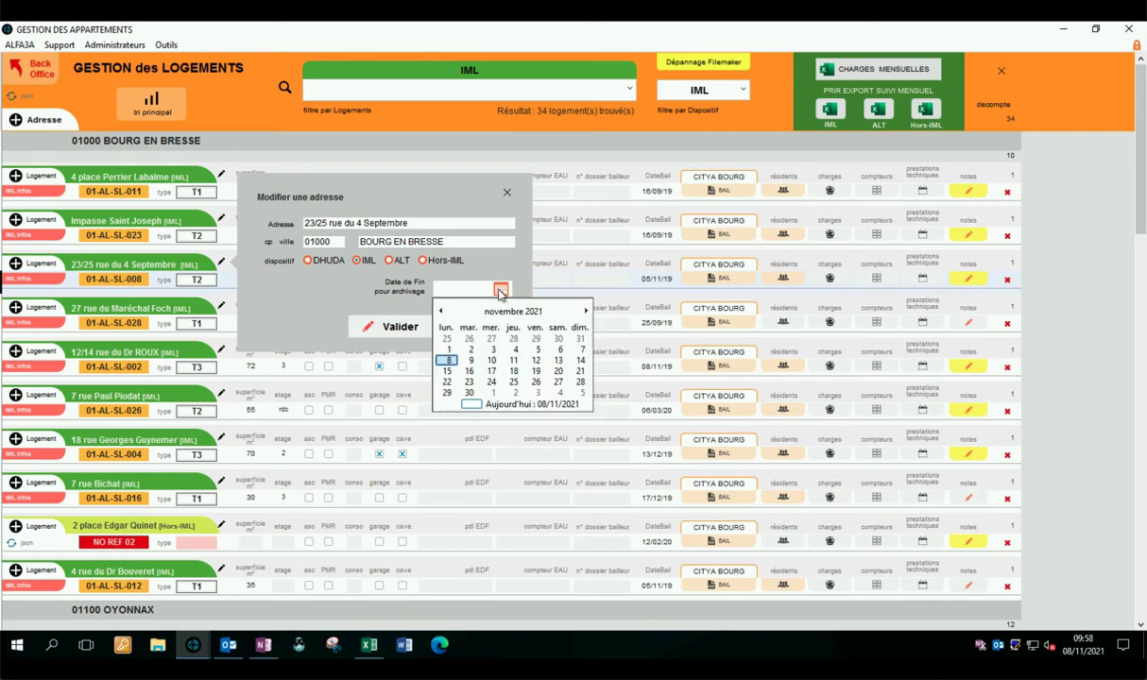
click(312, 280)
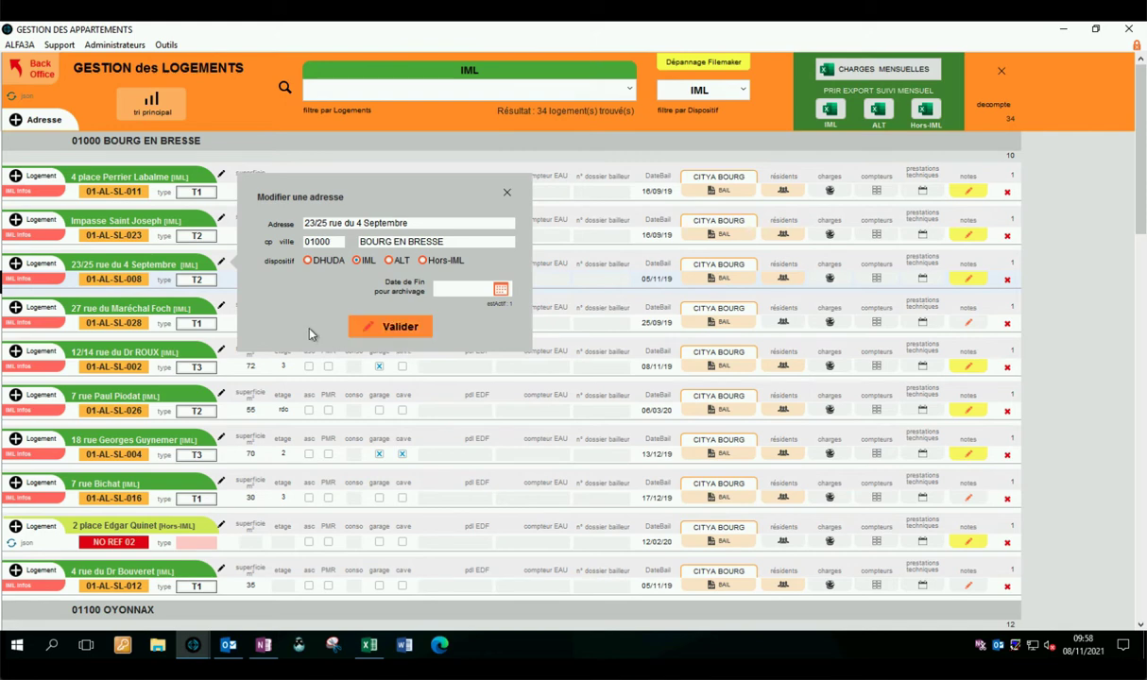
click(507, 194)
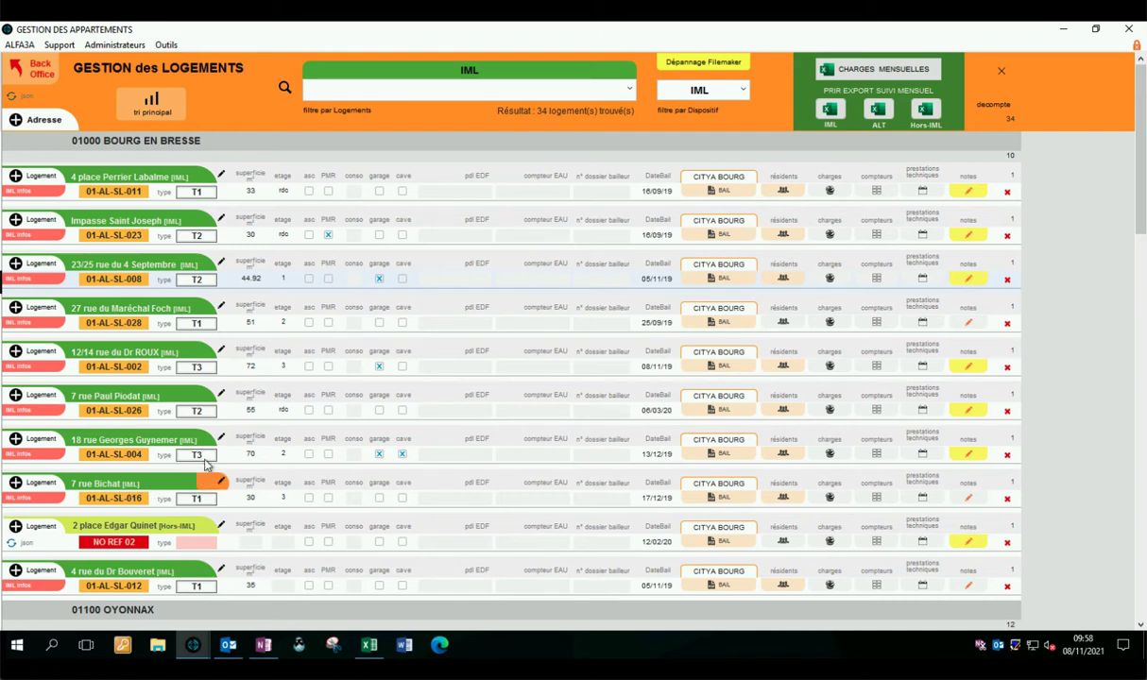
View the form for adding a housing unit at the address of 01-AL-SL-016 and close it without validating.
click(16, 484)
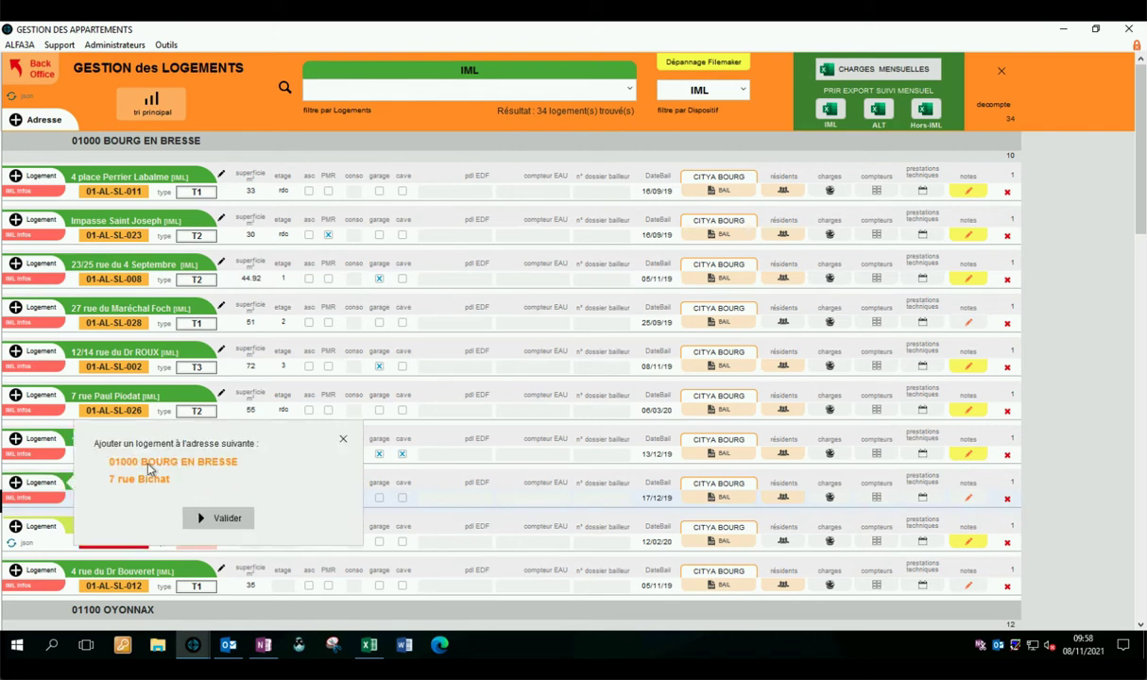
click(343, 440)
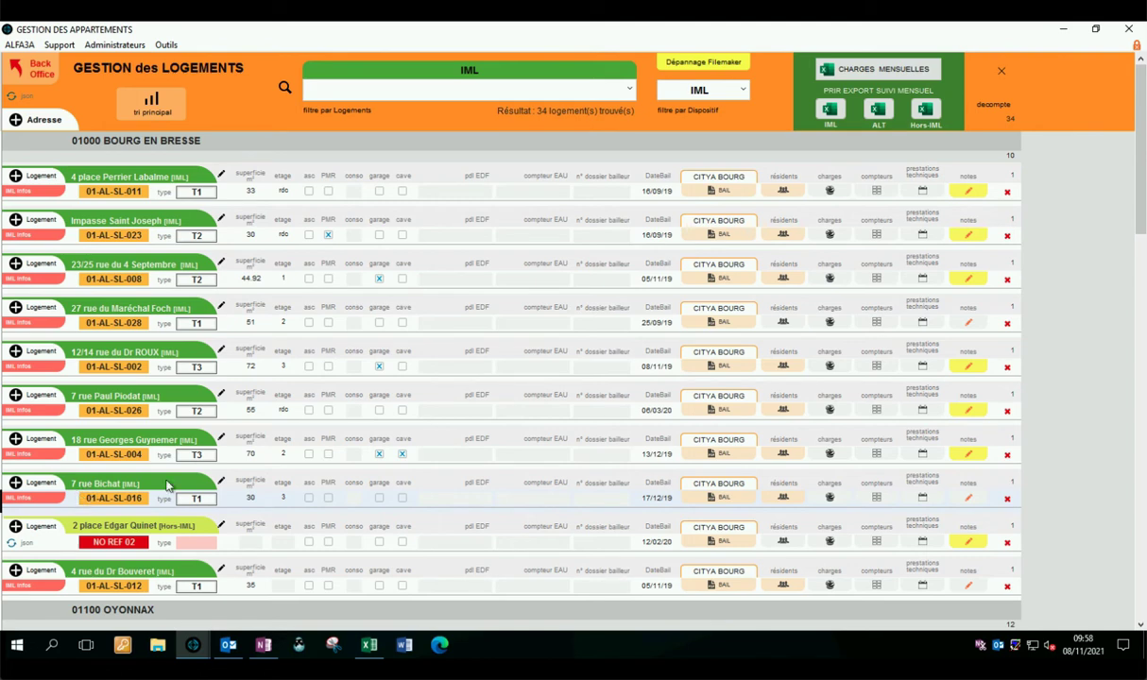
click(830, 193)
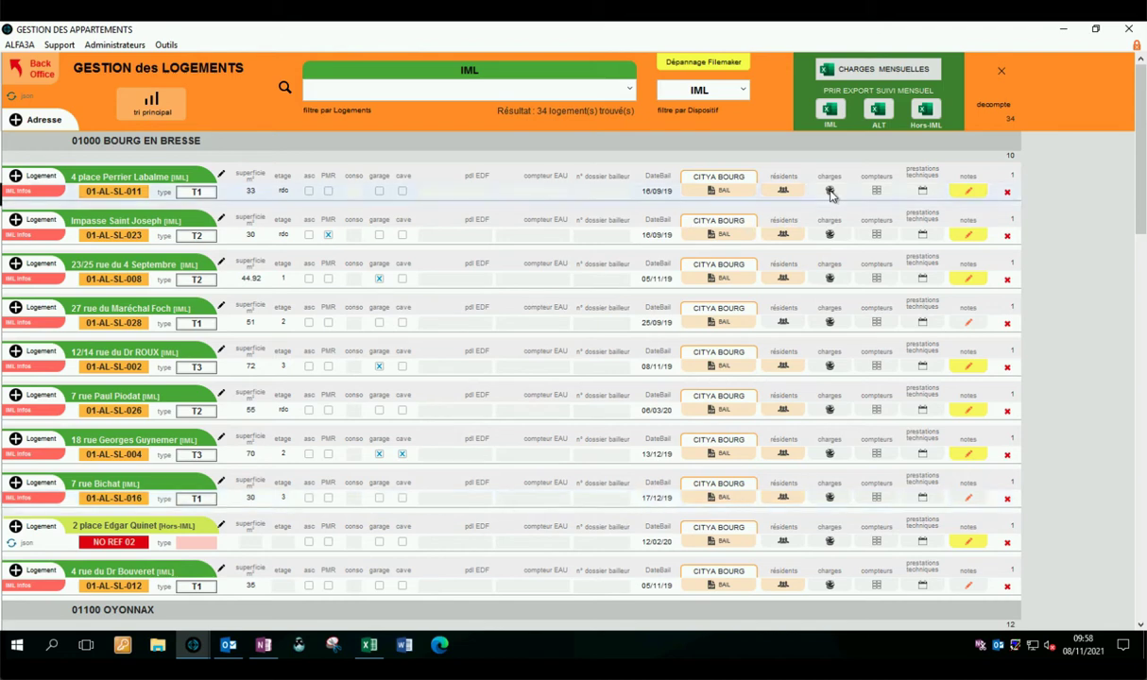
click(830, 193)
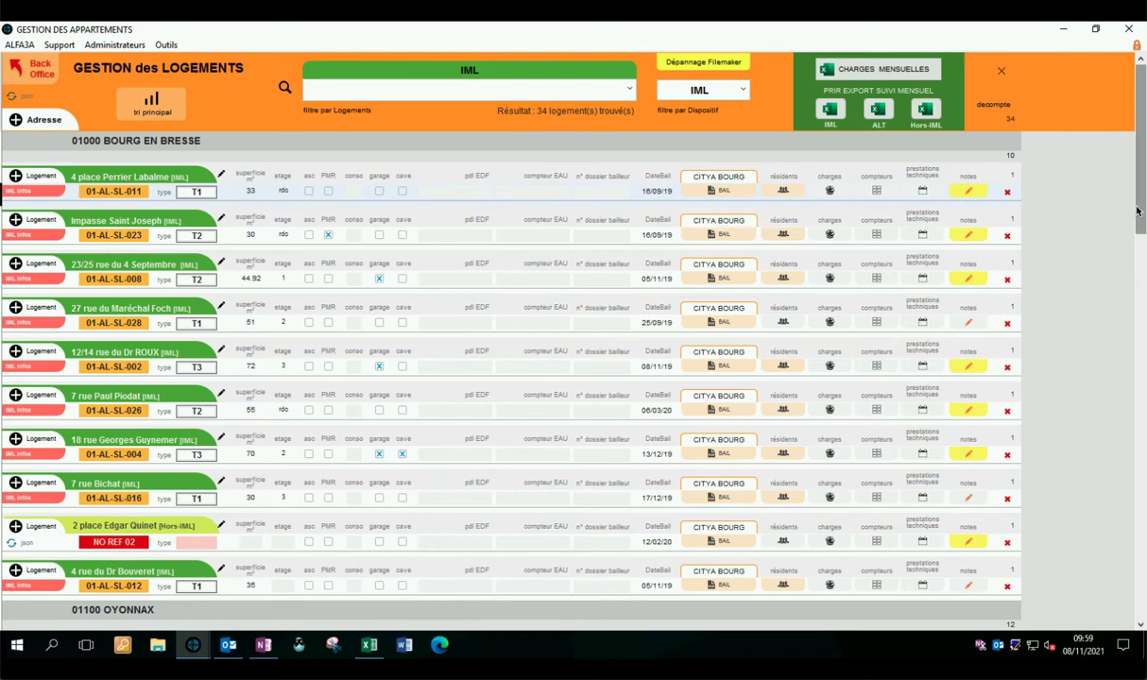
View the IML Infos sheet of housing 01-AL-SL-012 in Bourg-en-Bresse and close it.
drag(1143, 214, 1130, 305)
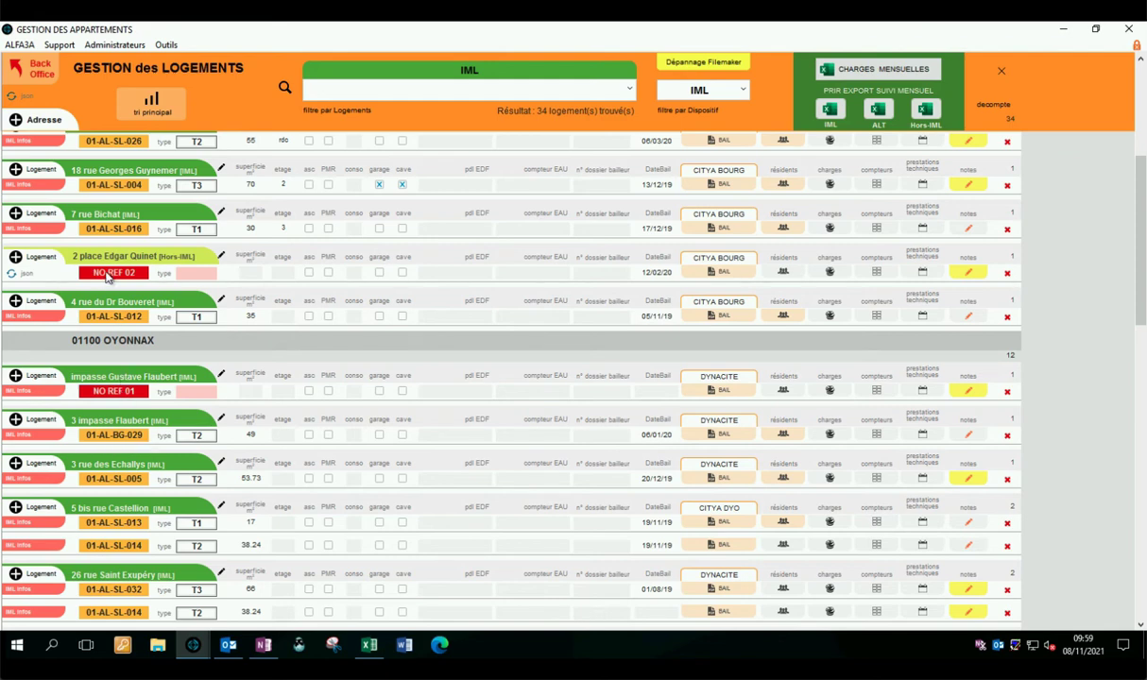
click(51, 317)
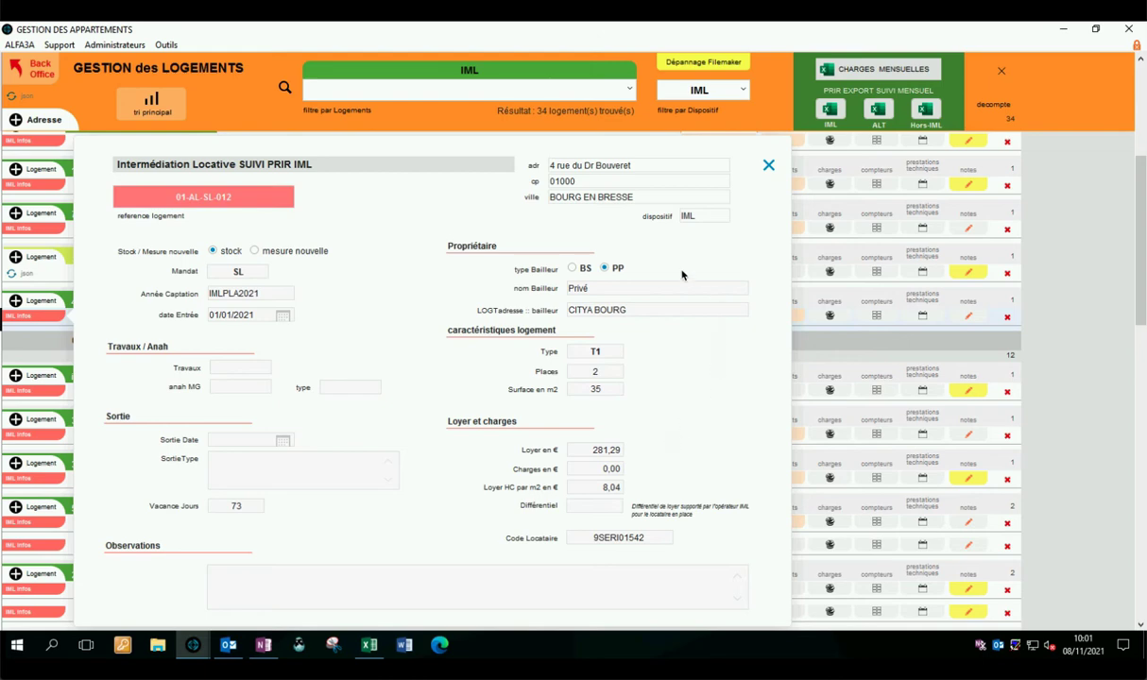
click(767, 167)
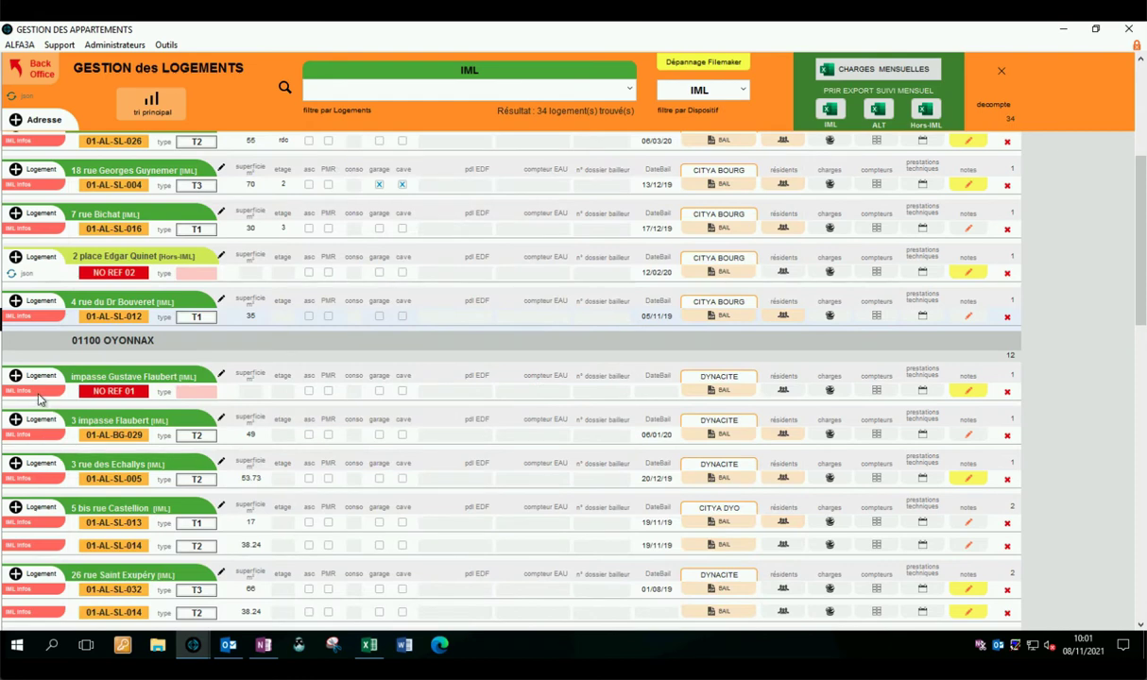
View the IML Infos sheet of the Oyonnax housing marked NO REF 01, including its reference field, and close it.
click(40, 393)
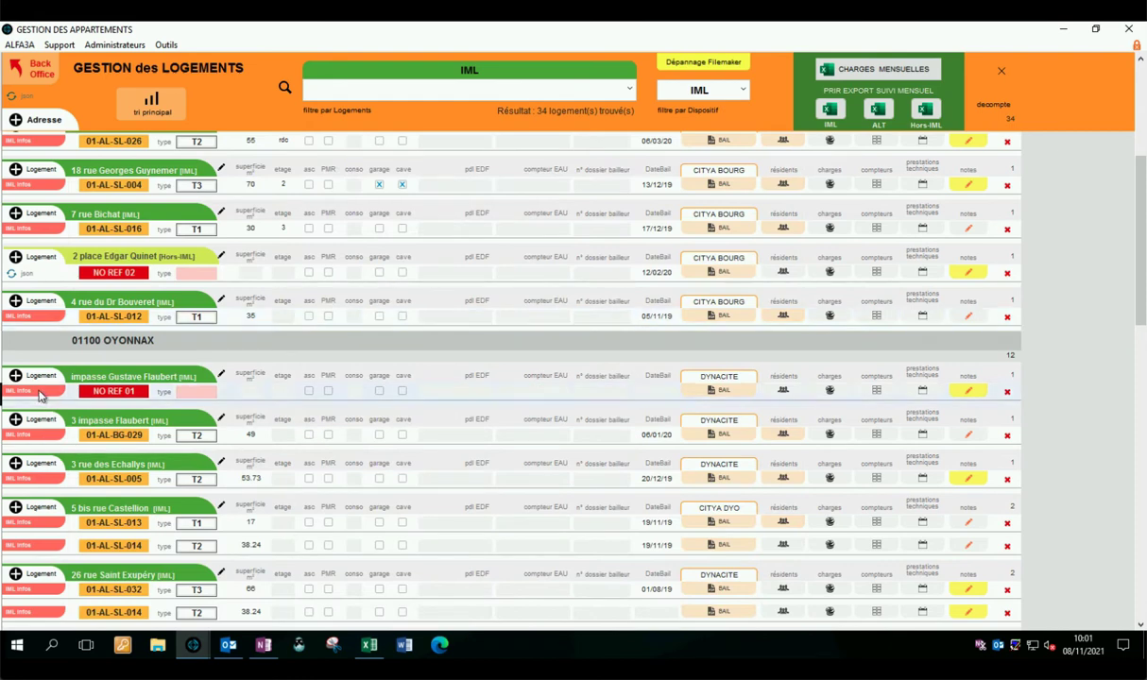
click(253, 199)
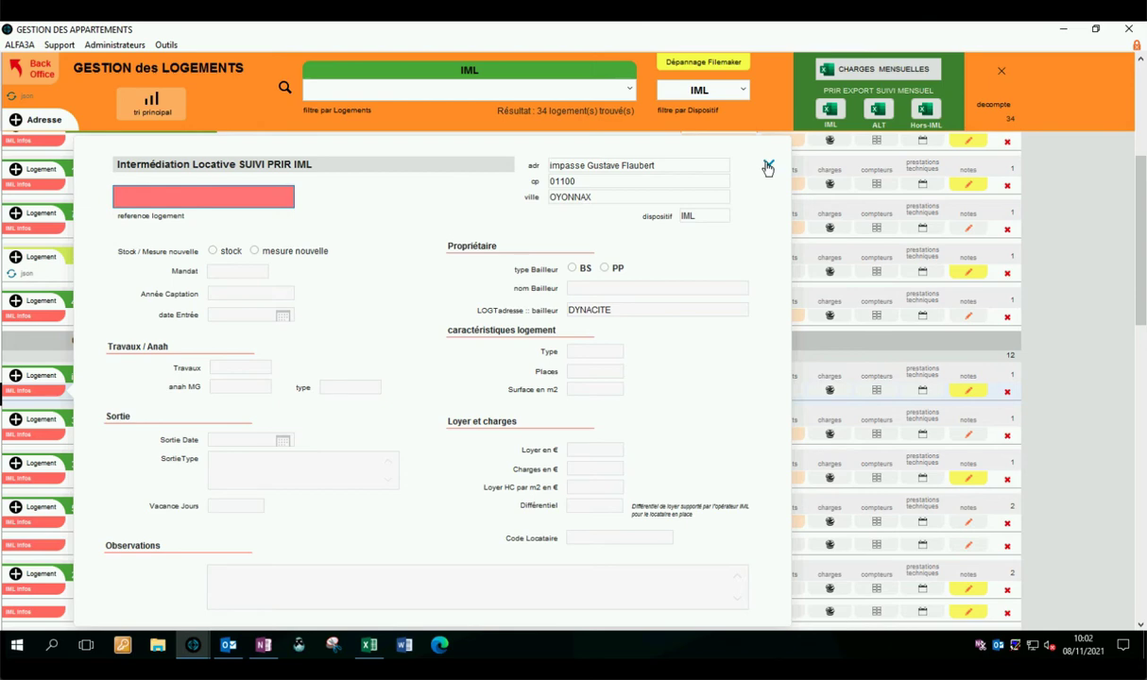
click(768, 166)
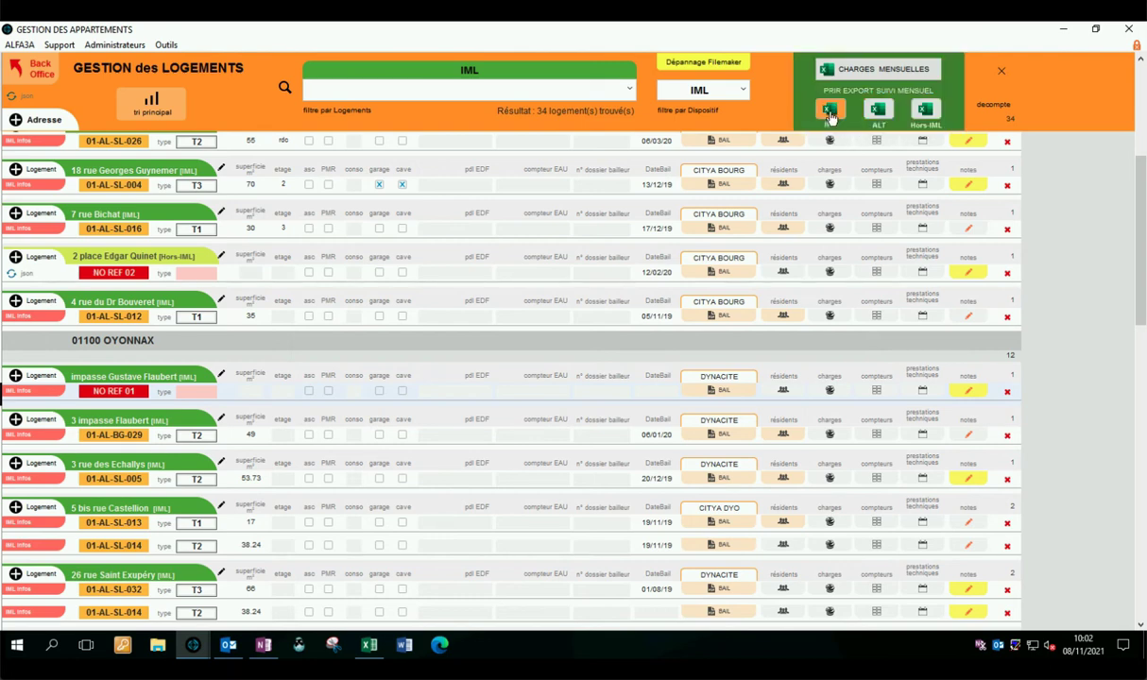
Export the ALT monthly PRIR tracking as suivi_PRIR_mensuel_2021-11-08_10-02.xlsx with automatic opening of the file.
click(878, 111)
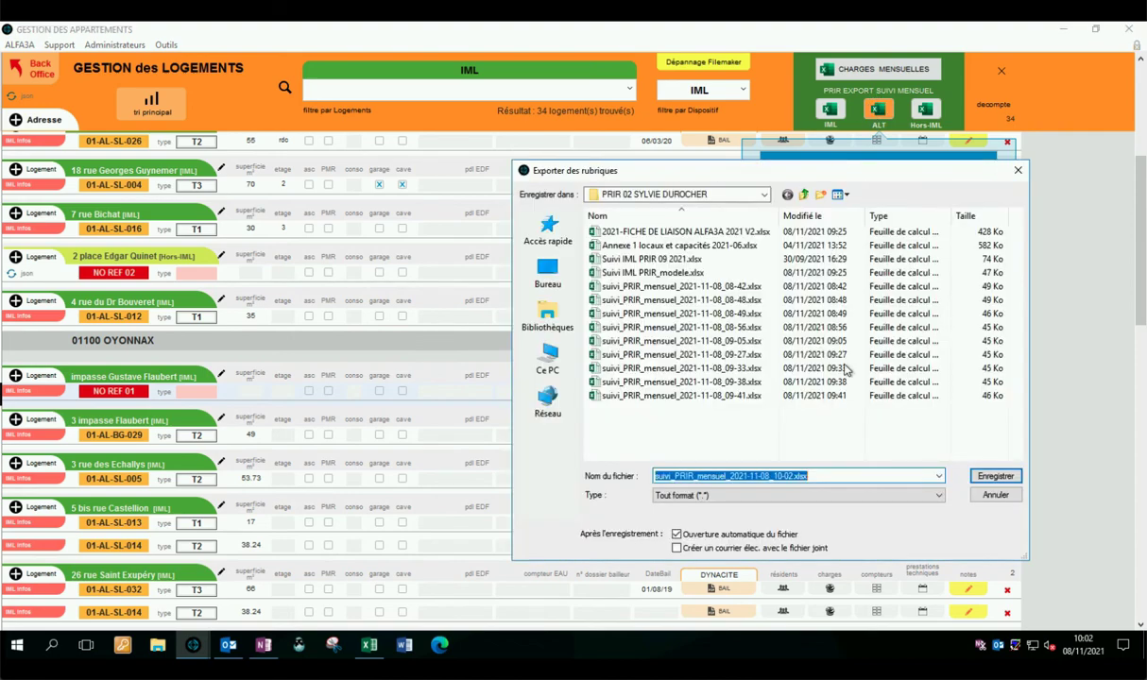
click(995, 475)
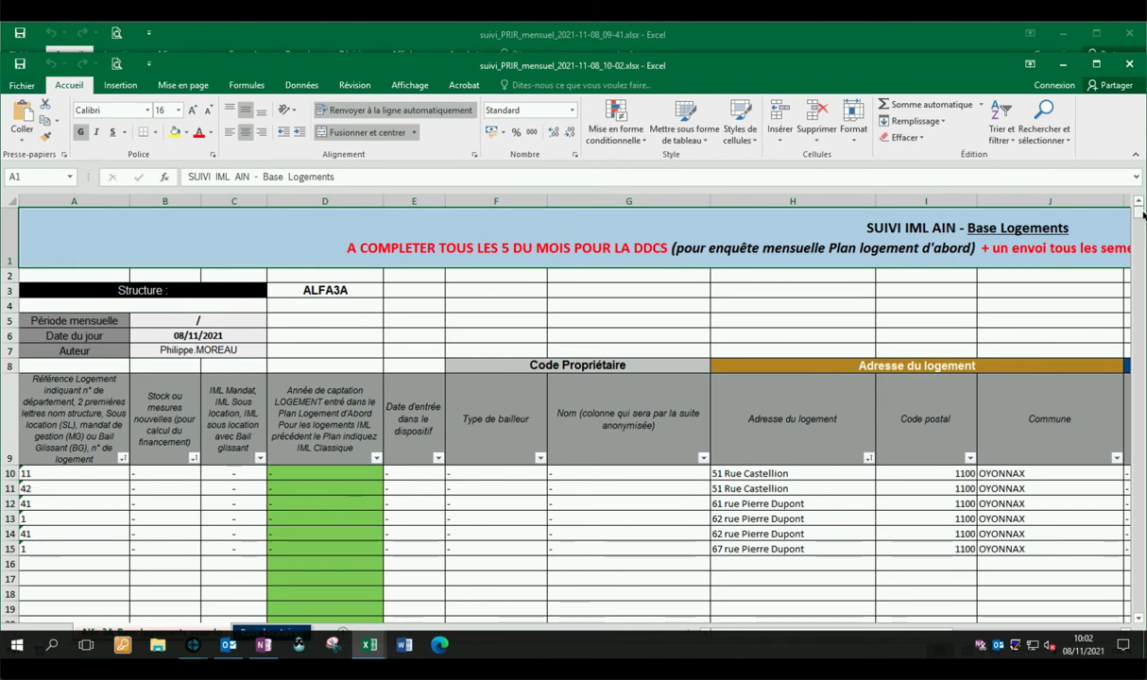
Examine the title cell and the Oyonnax housing rows of the exported ALT monthly tracking sheet.
click(1138, 619)
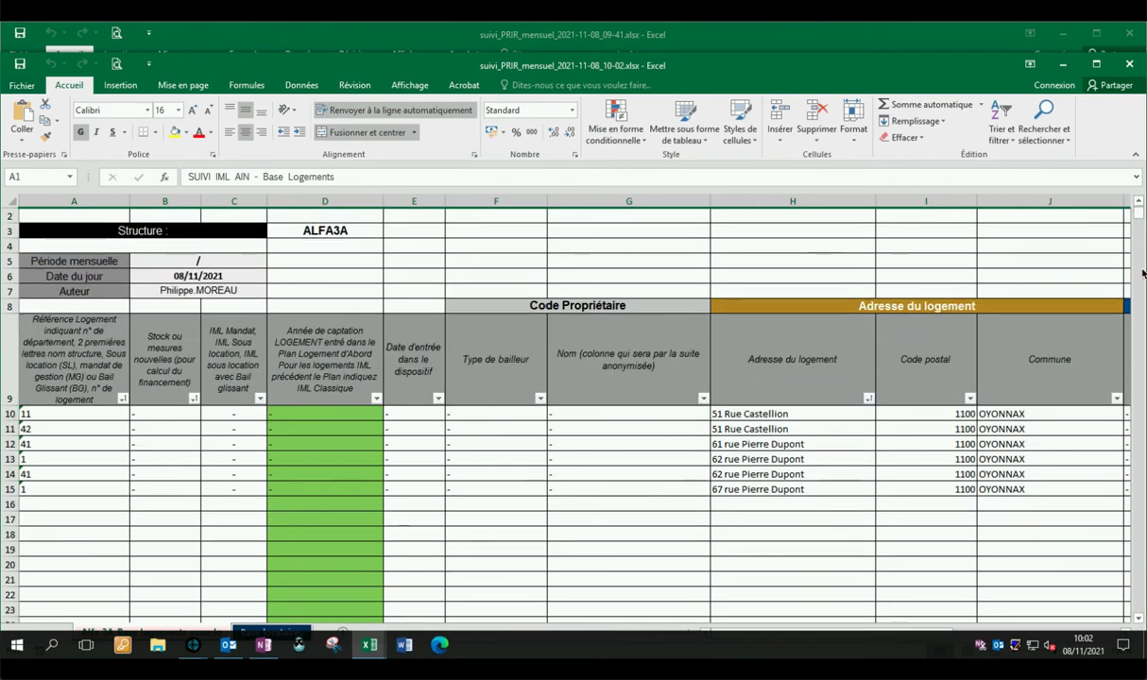
click(1139, 200)
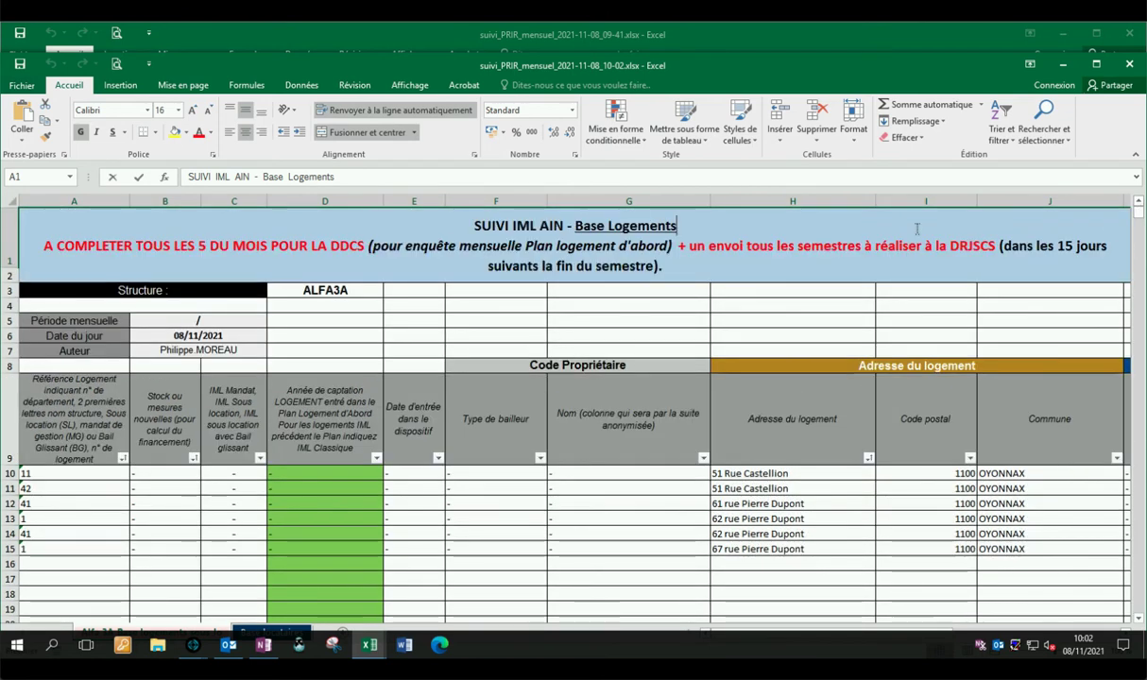
double_click(869, 217)
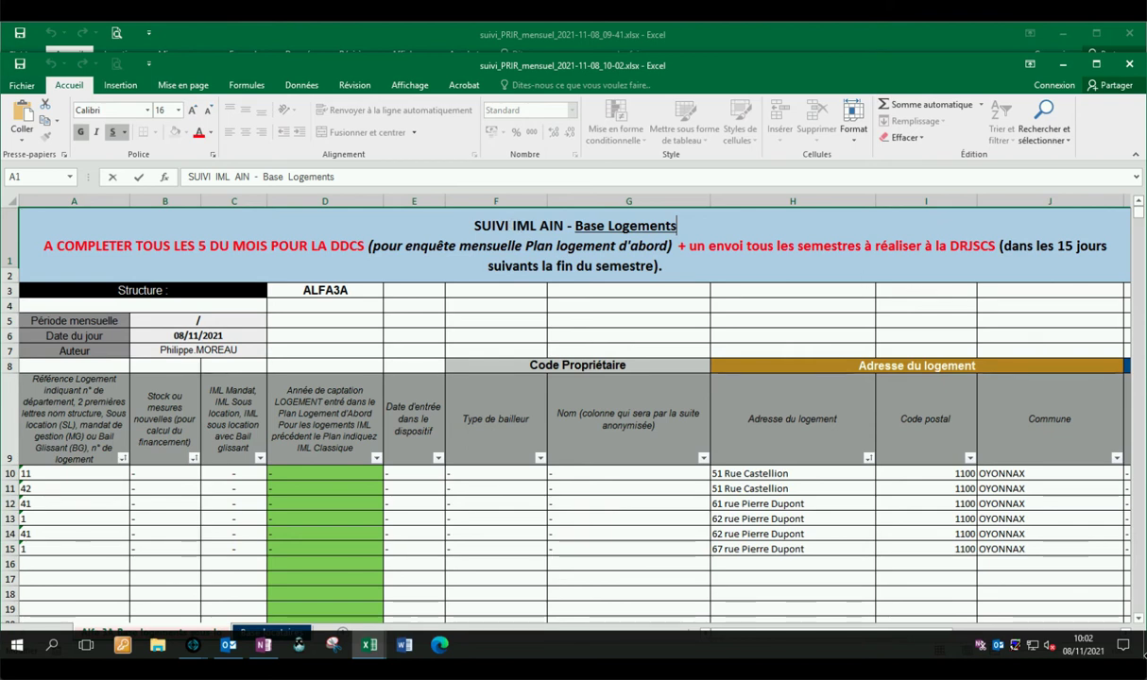
click(1140, 615)
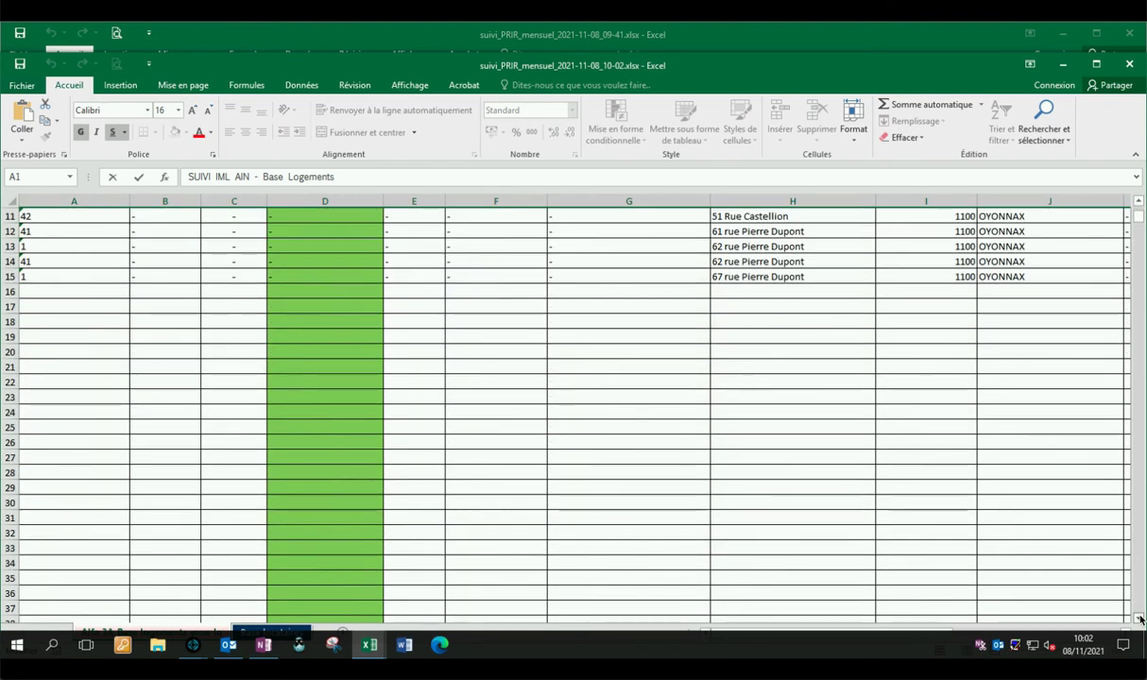
scroll(1128, 213, up, 1)
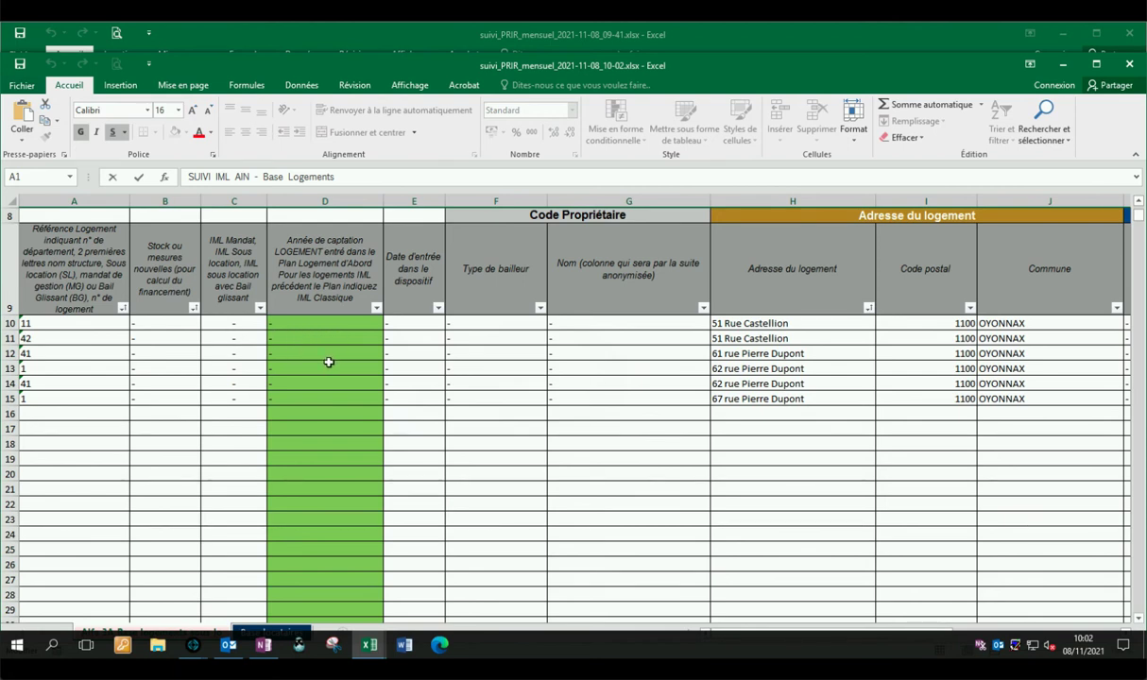
Close the workbooks suivi_PRIR_mensuel_2021-11-08_10-02.xlsx and suivi_PRIR_mensuel_2021-11-08_09-41.xlsx without saving changes.
click(1129, 64)
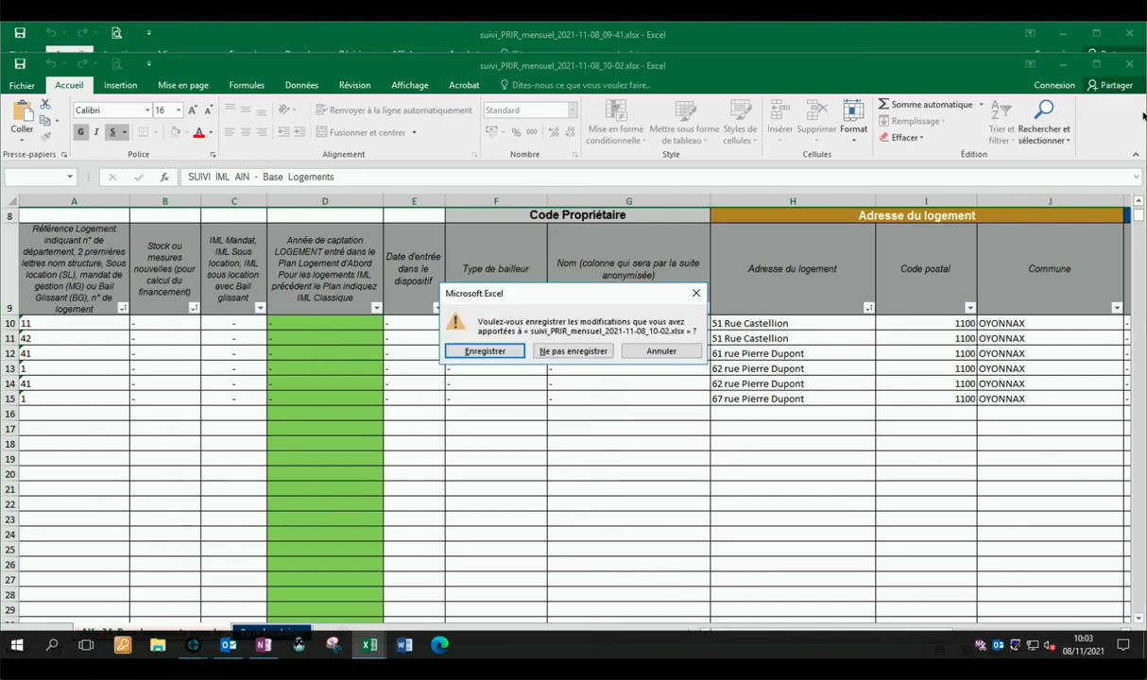
click(573, 350)
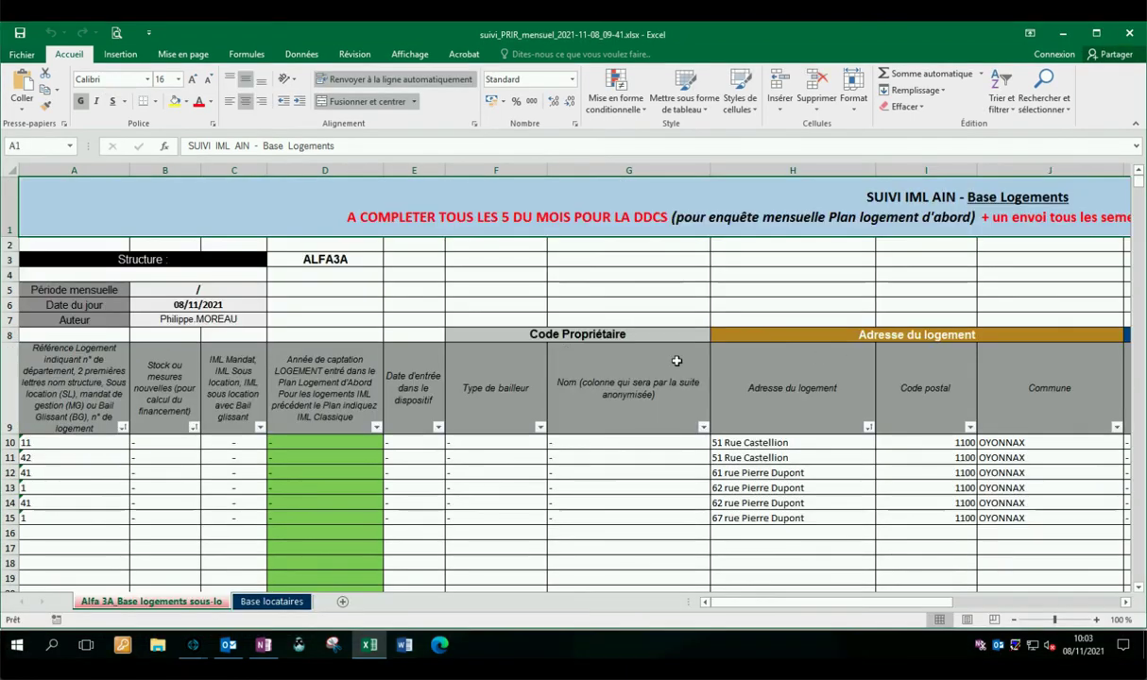
click(1130, 33)
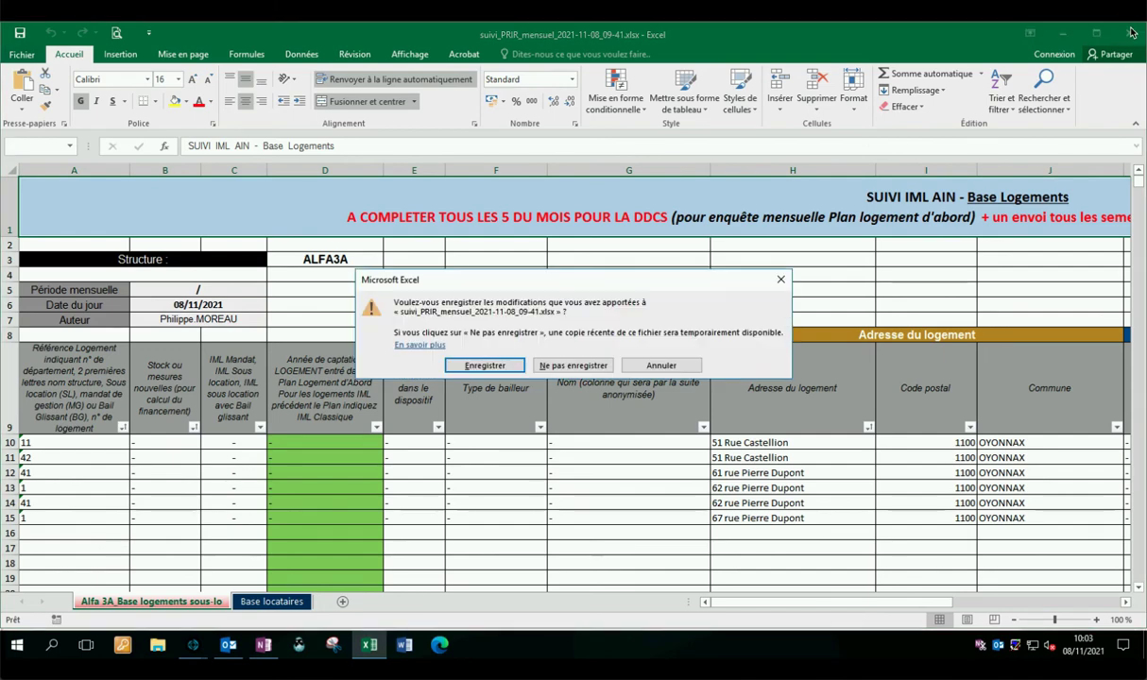
click(548, 365)
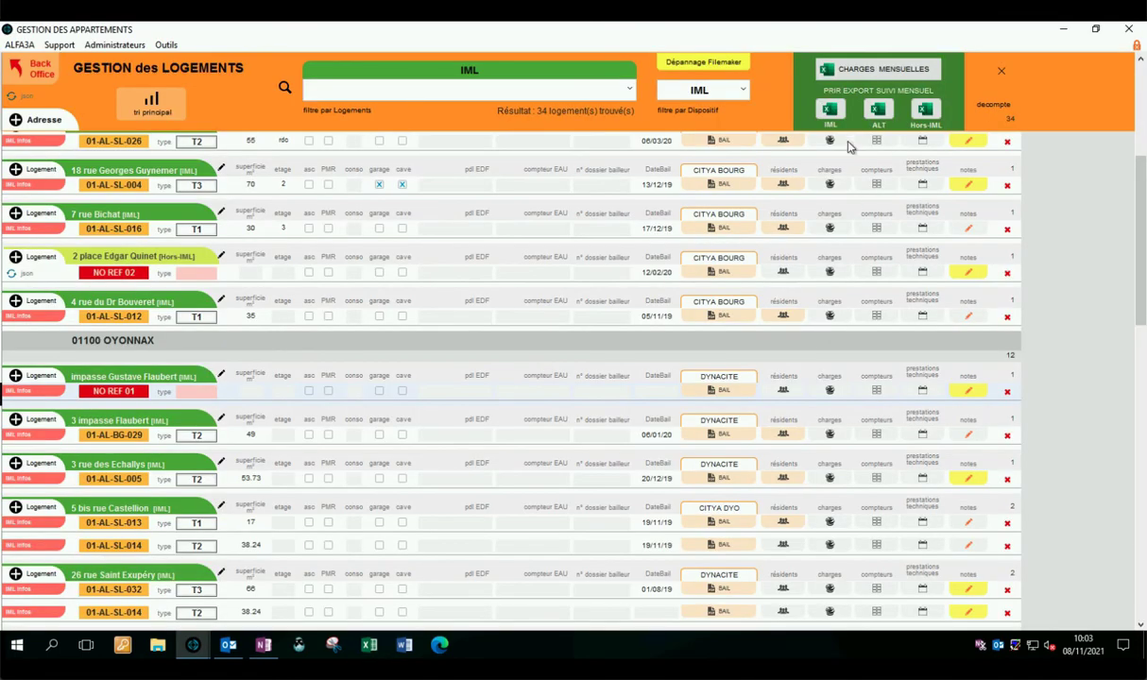
Export the IML monthly PRIR tracking as suivi_PRIR_mensuel_2021-11-08_10-03.xlsx with automatic opening of the file.
click(831, 112)
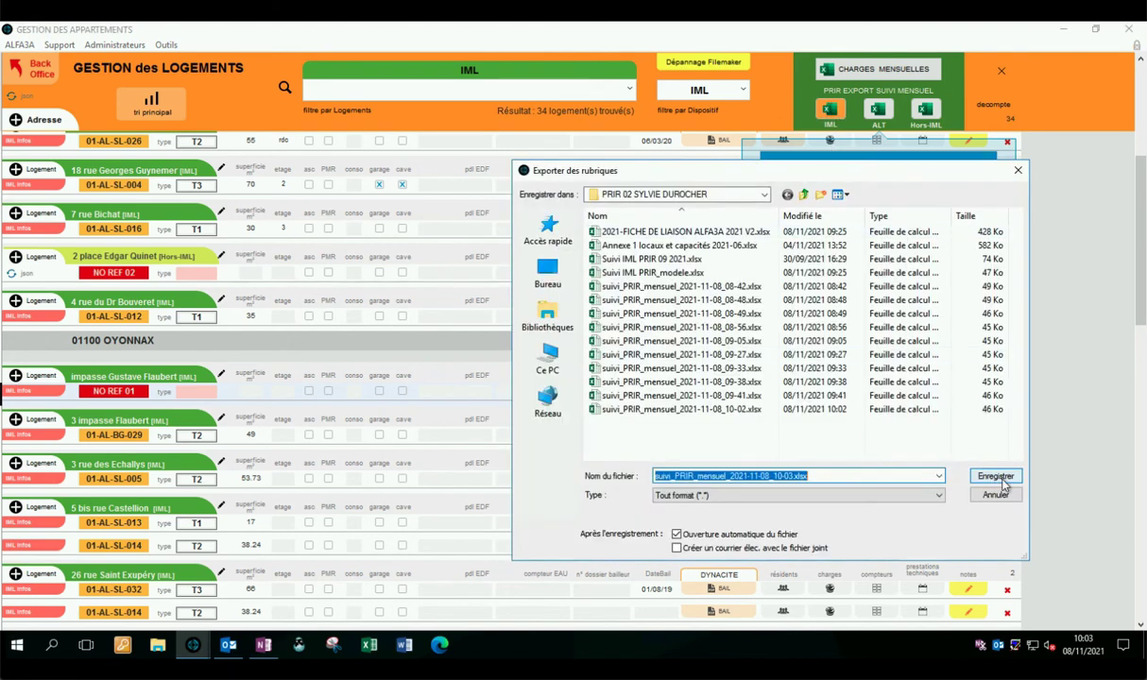
click(997, 477)
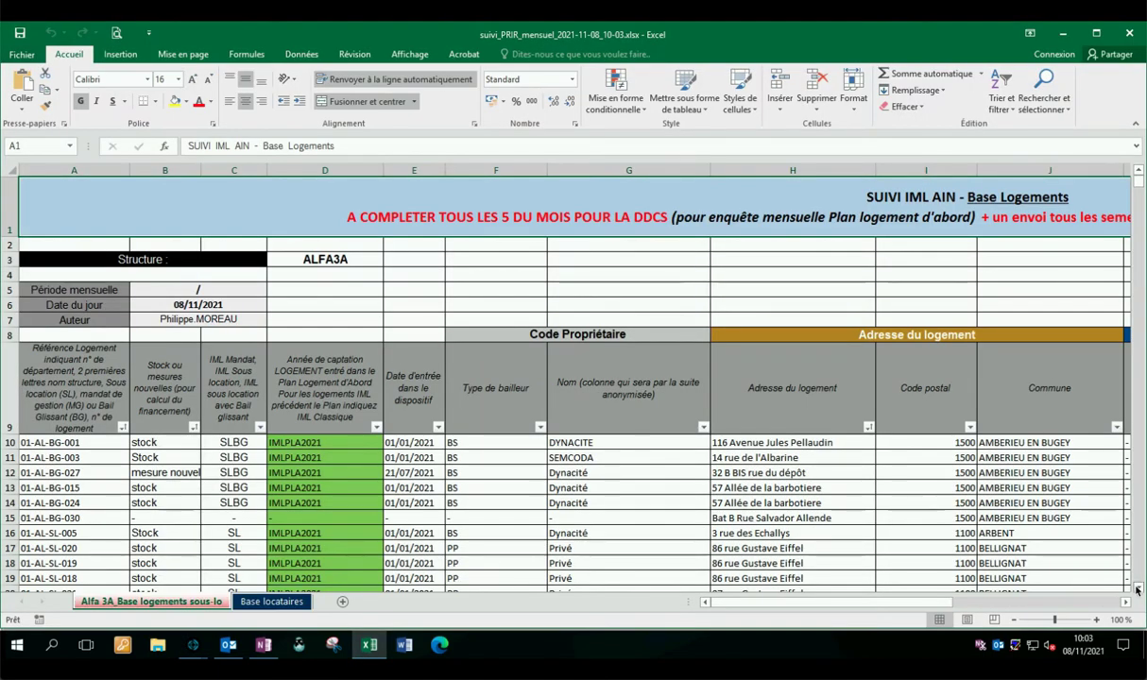
Fill the entire rows of the incomplete housings 01-AL-BG-030 (row 15) and NO REF 01 (row 39) with yellow.
click(1137, 588)
click(1137, 591)
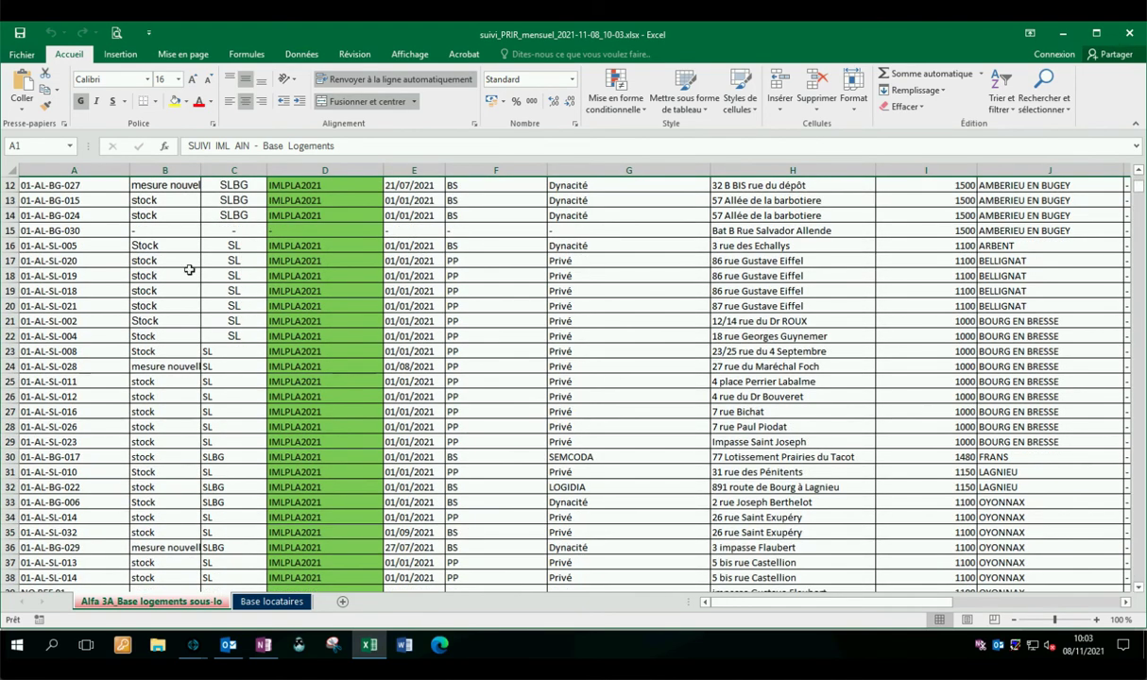
click(9, 231)
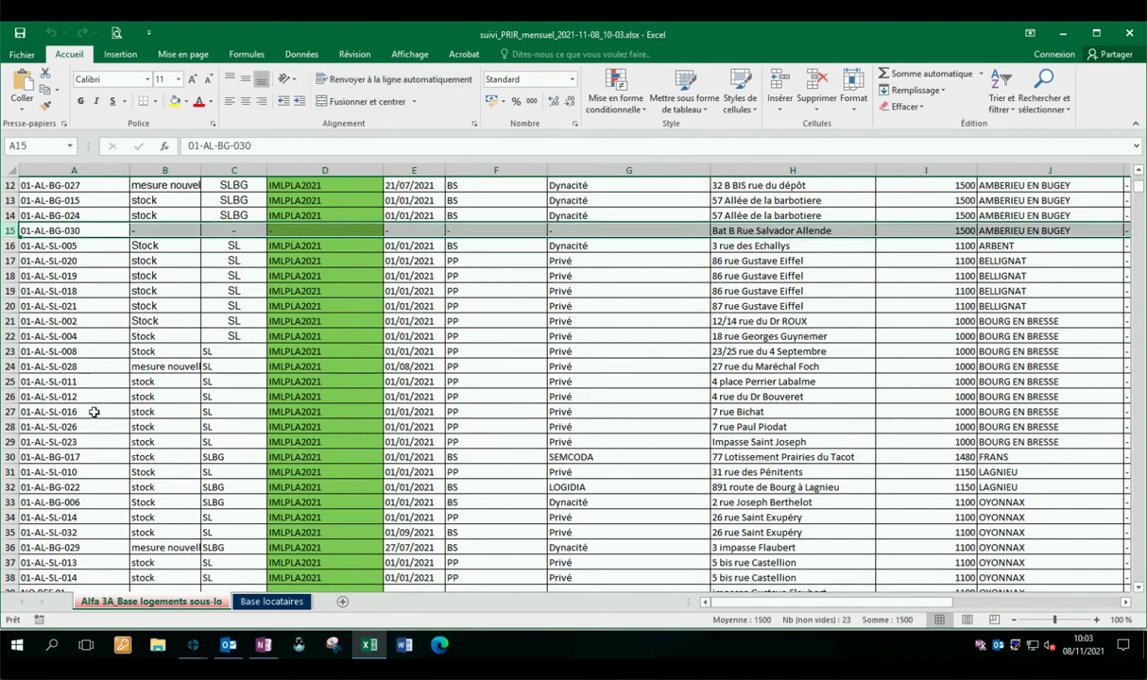
click(174, 101)
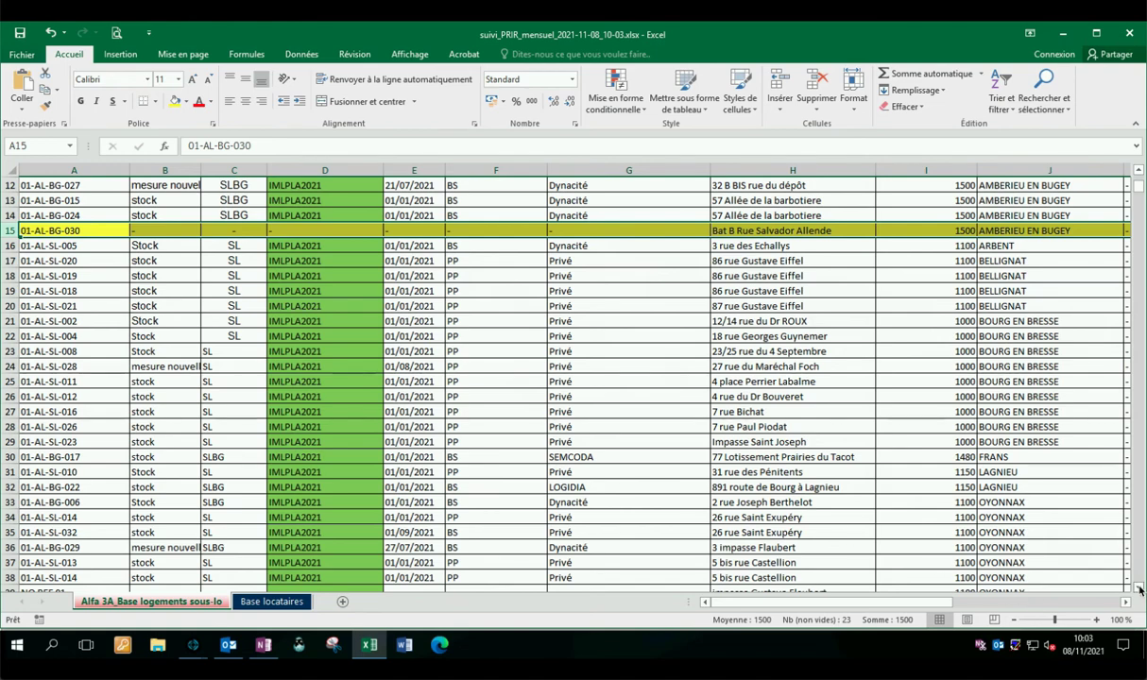
scroll(1142, 588, down, 2)
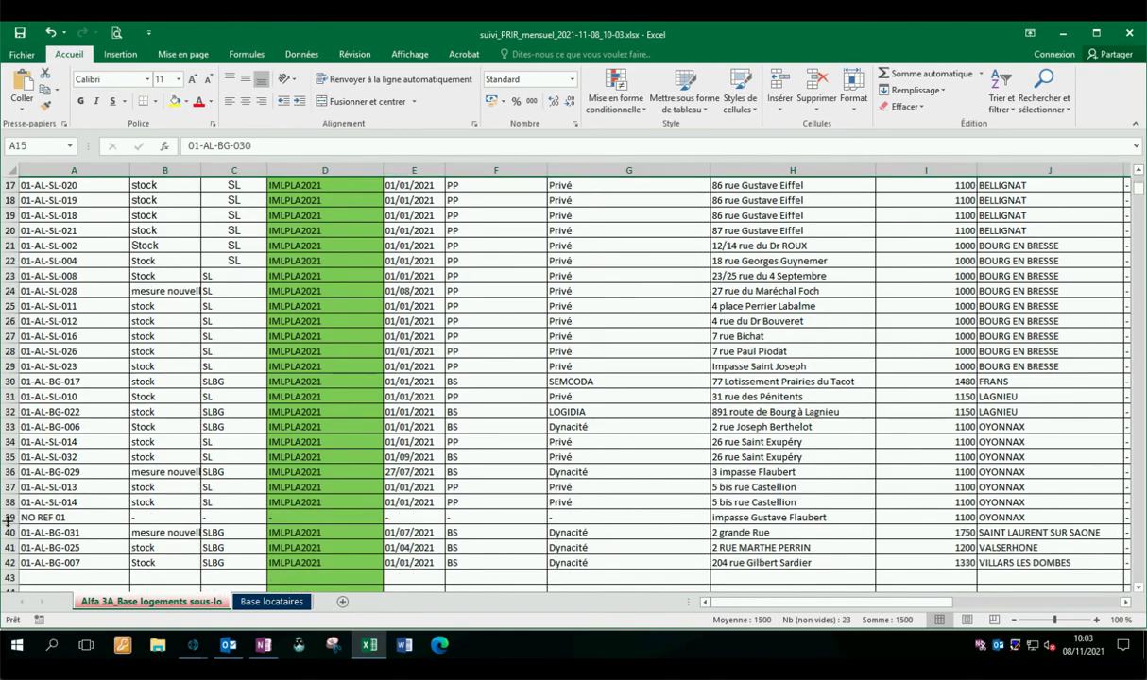
click(10, 517)
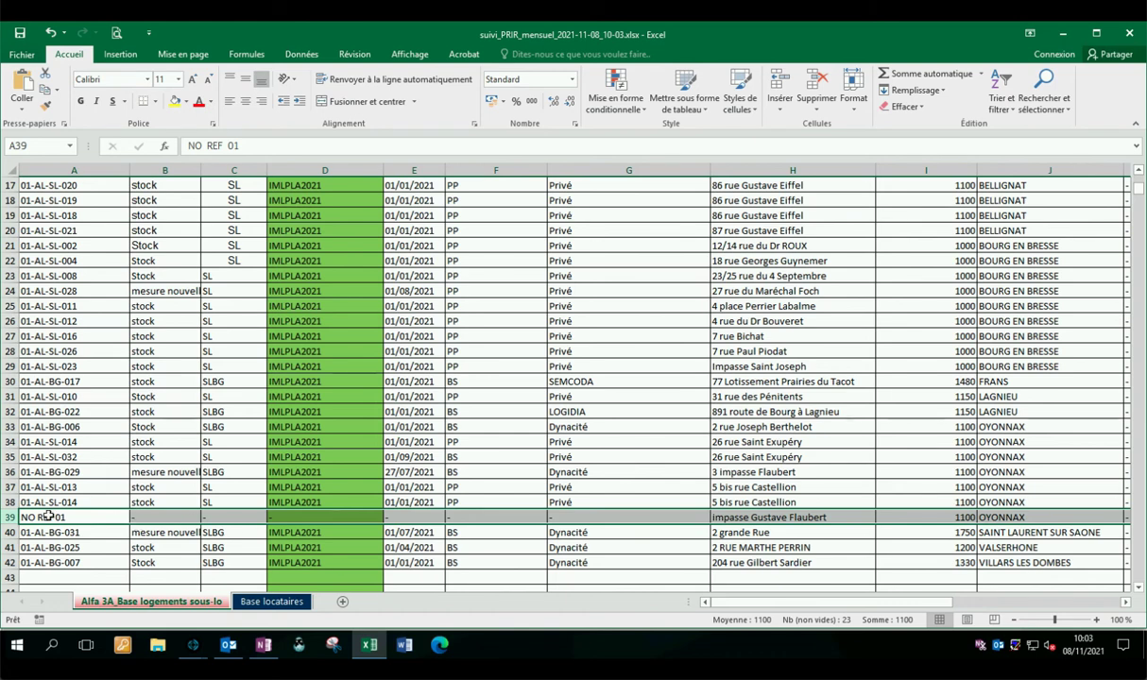
click(174, 101)
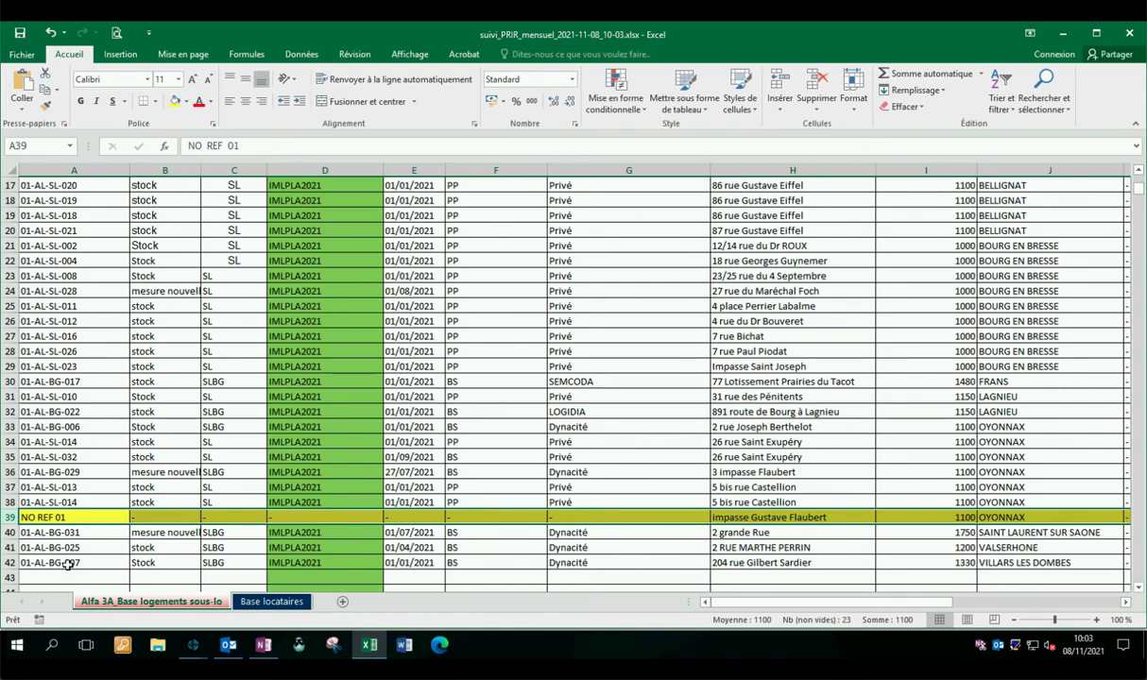
Switch to the OneNote page IML gestion des logements and review item 2's ALT warning and the open items 7, 10, 11 and 12.
click(263, 646)
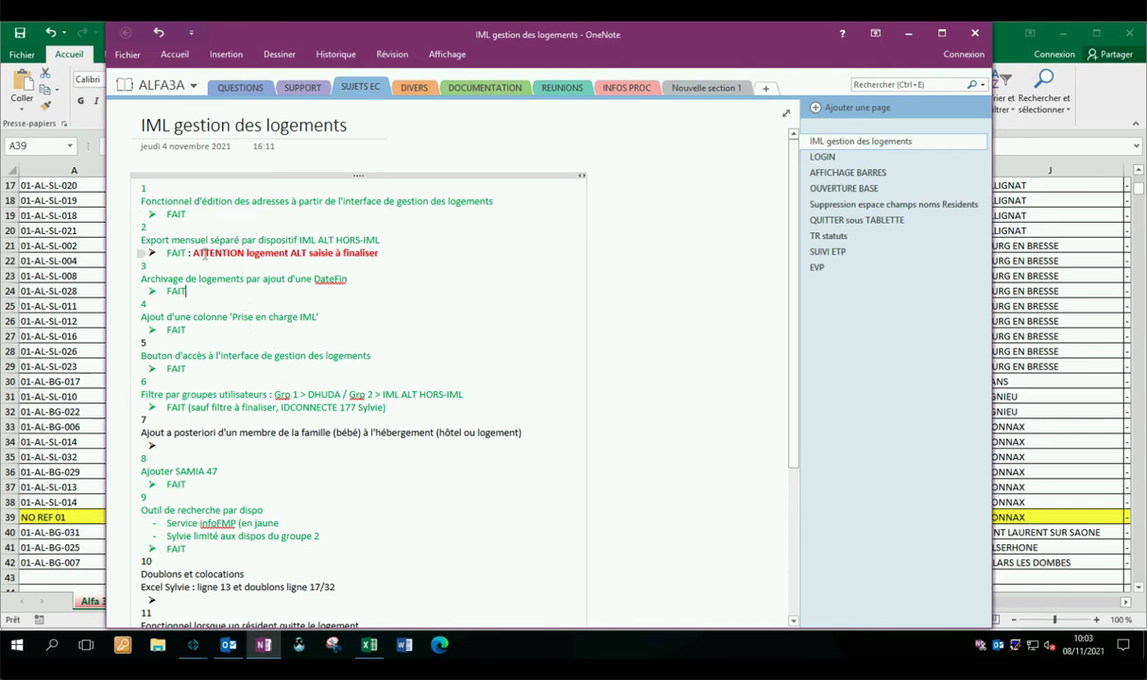
drag(199, 253, 382, 256)
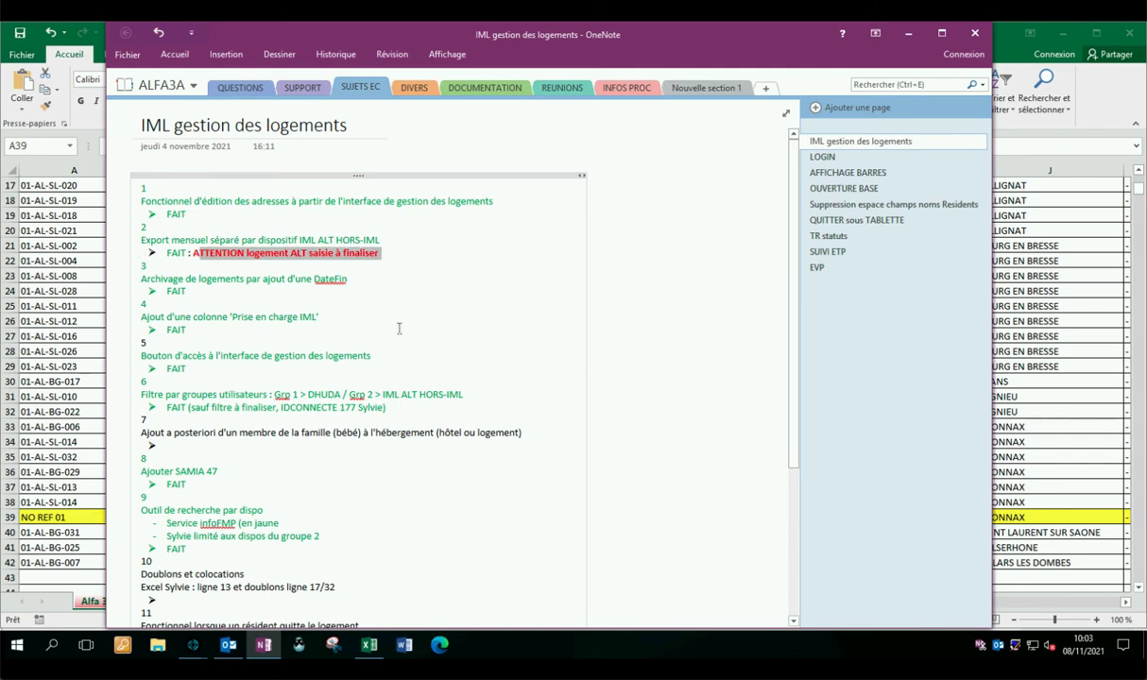
click(329, 462)
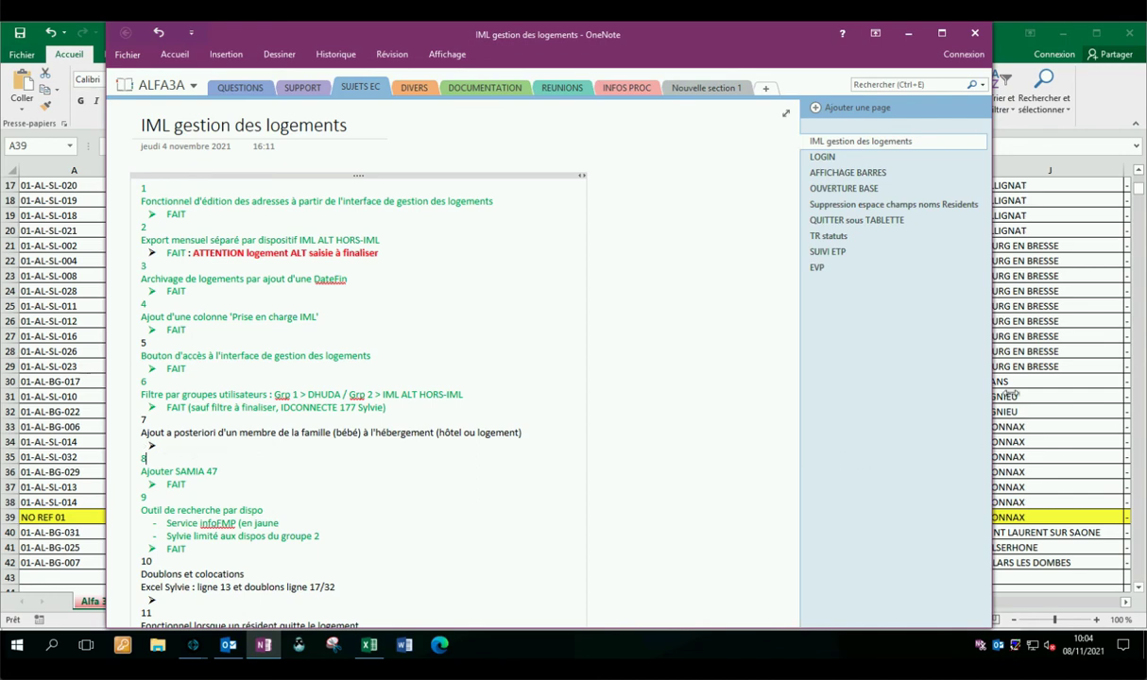
scroll(793, 335, down, 2)
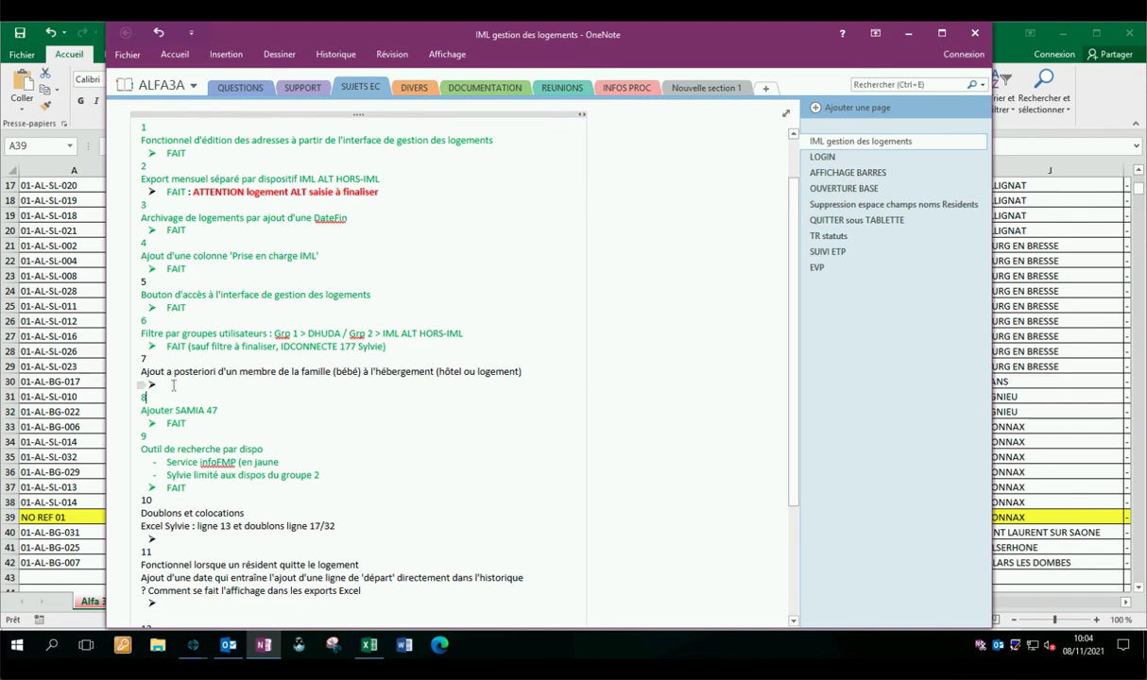
drag(135, 371, 141, 361)
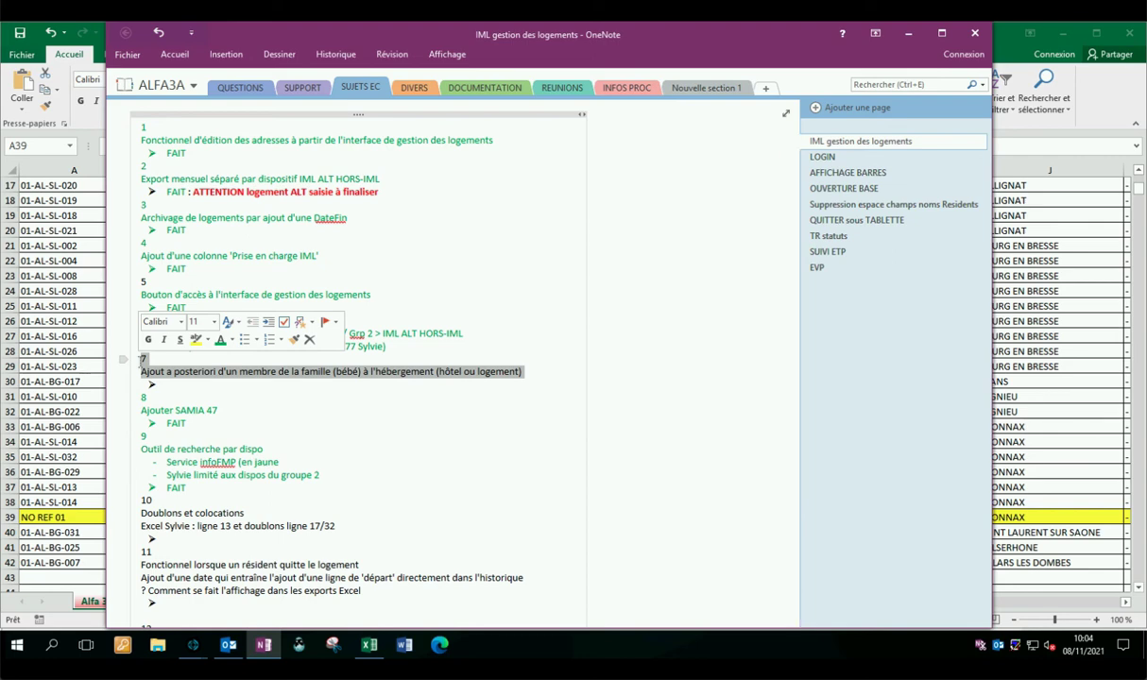
click(352, 377)
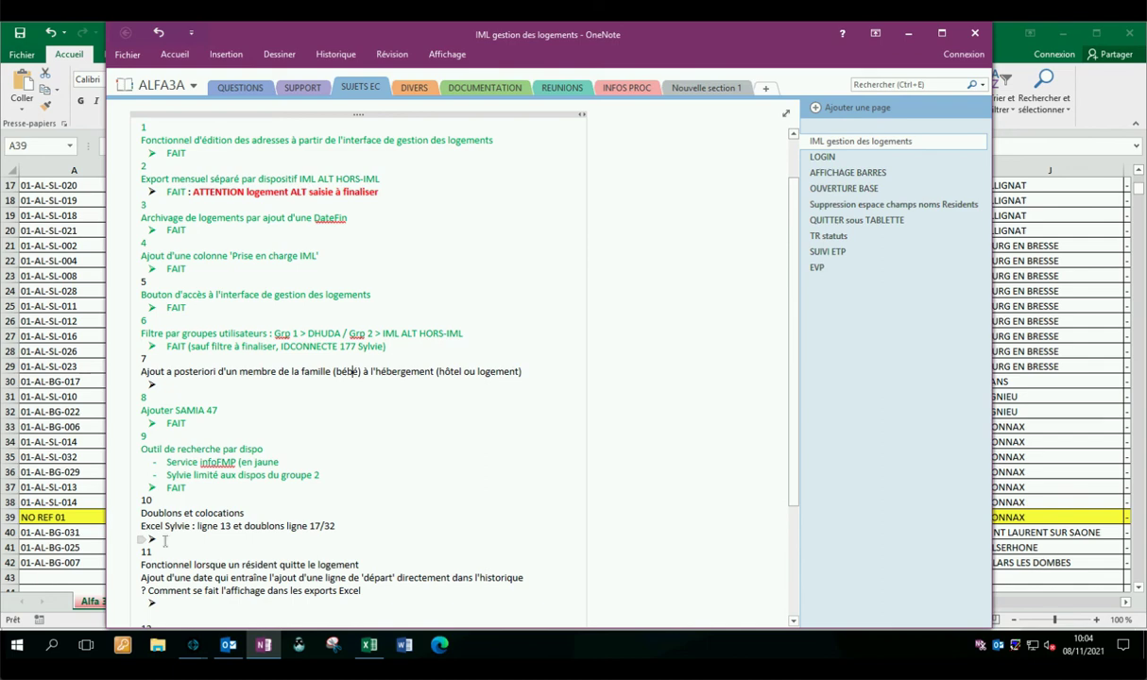
drag(164, 541, 140, 496)
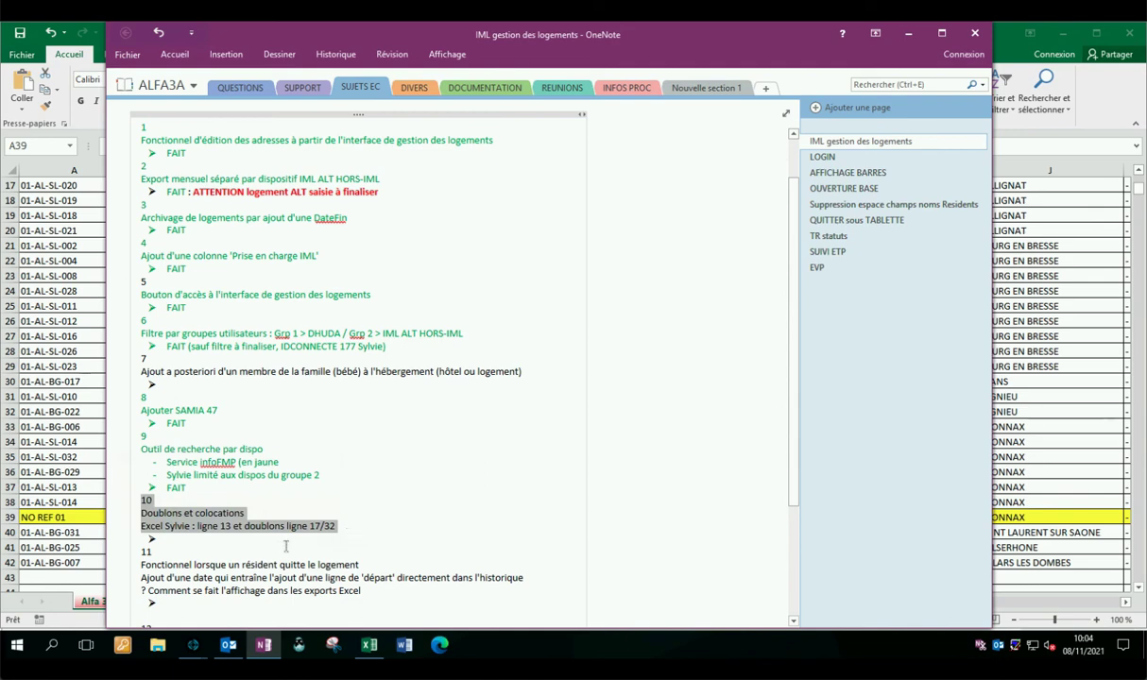
drag(794, 486, 791, 549)
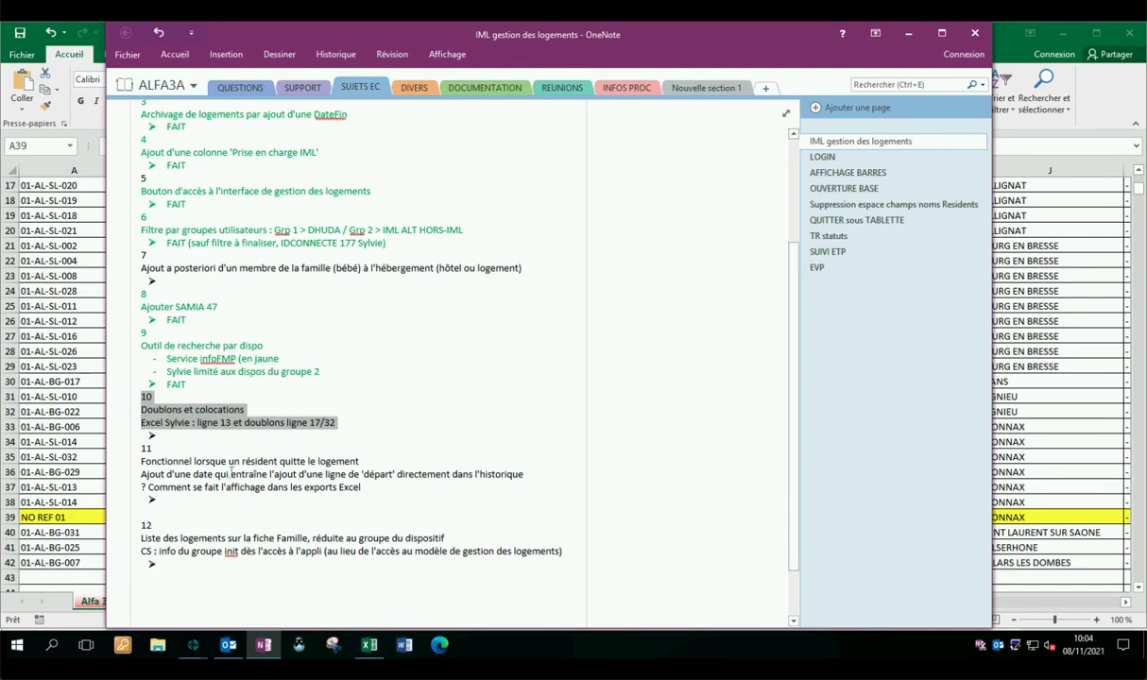